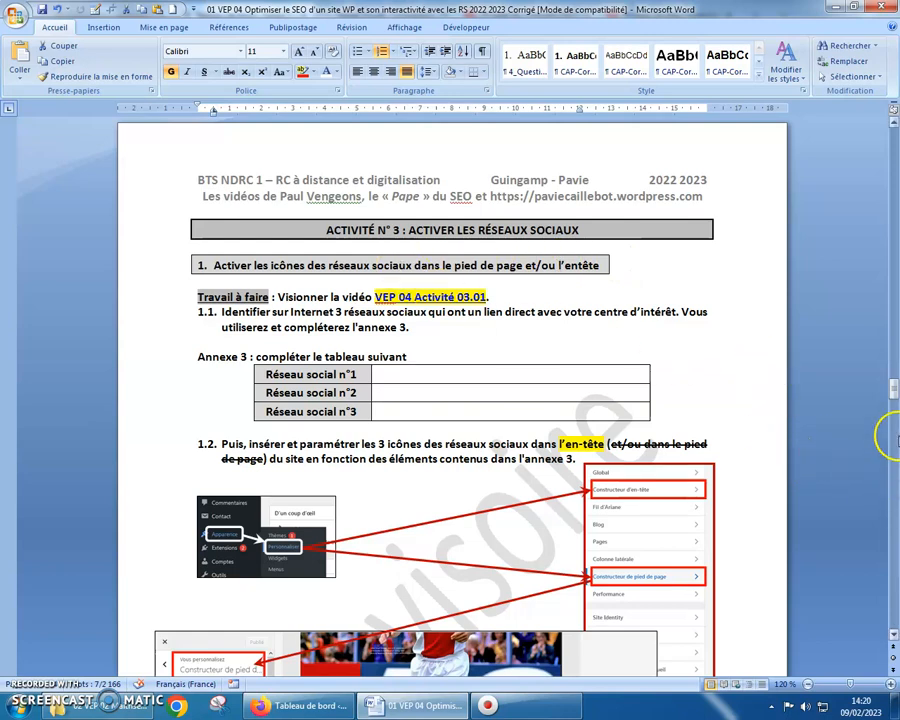
- Read section 3 of the Word worksheet on creating a social network menu and inserting it in the site footer
left_click_drag(893, 390, 893, 443)
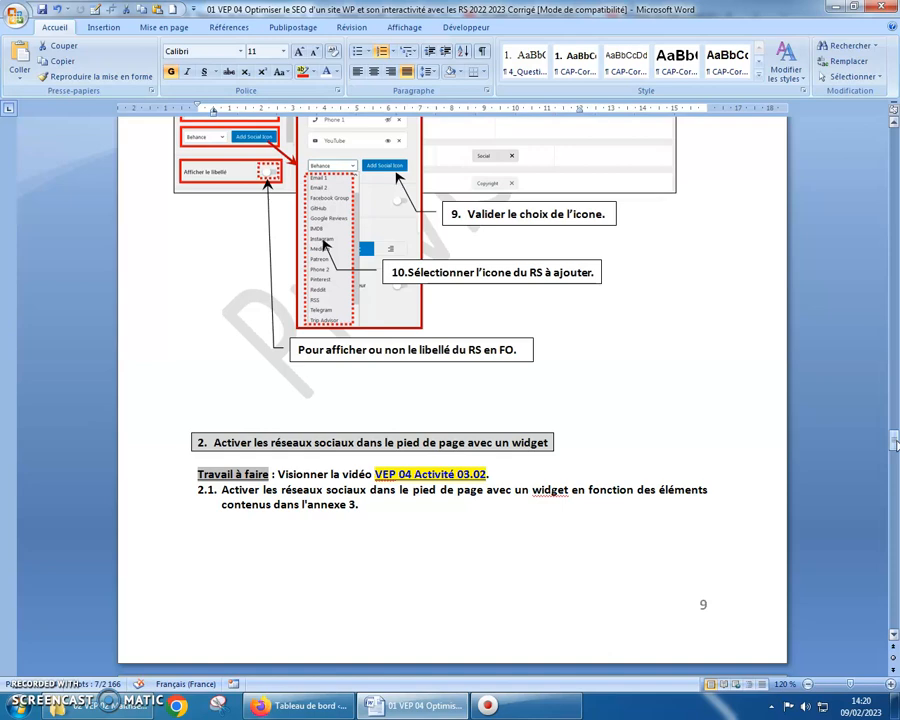
left_click_drag(893, 441, 893, 492)
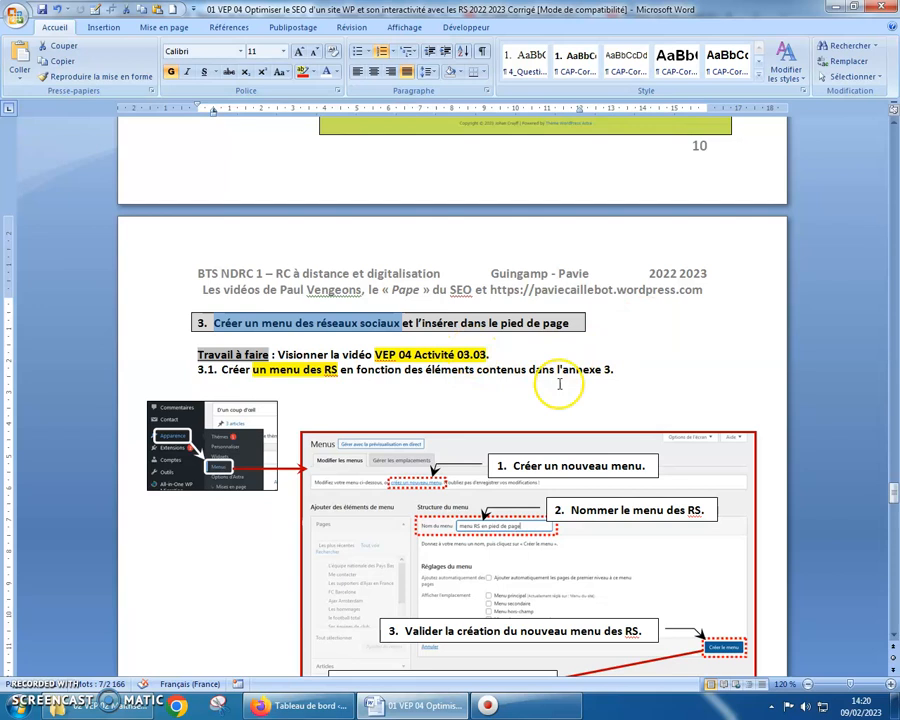
left_click(302, 705)
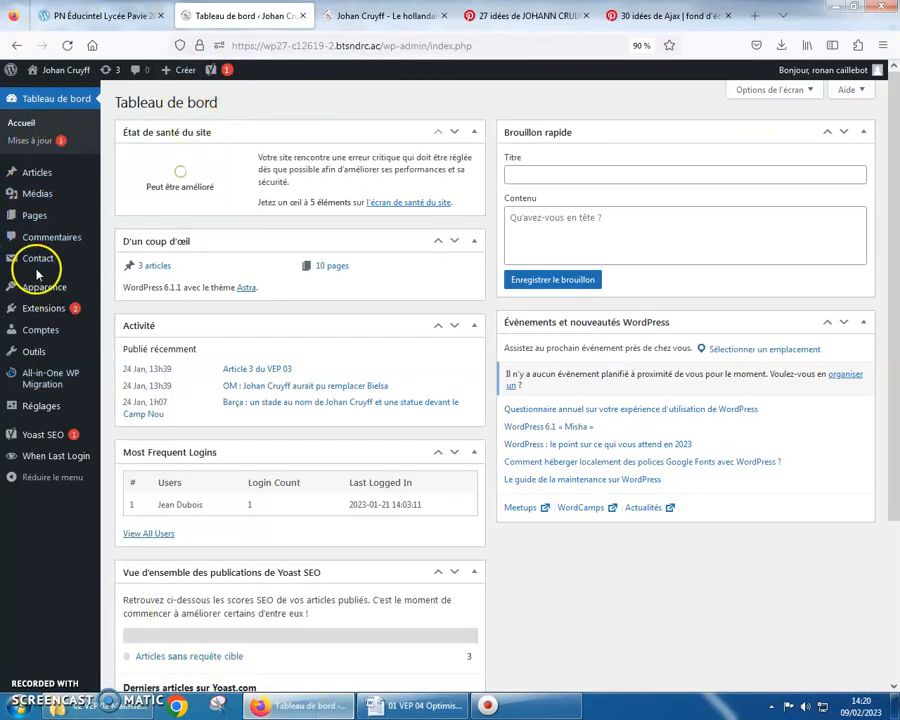
left_click(412, 706)
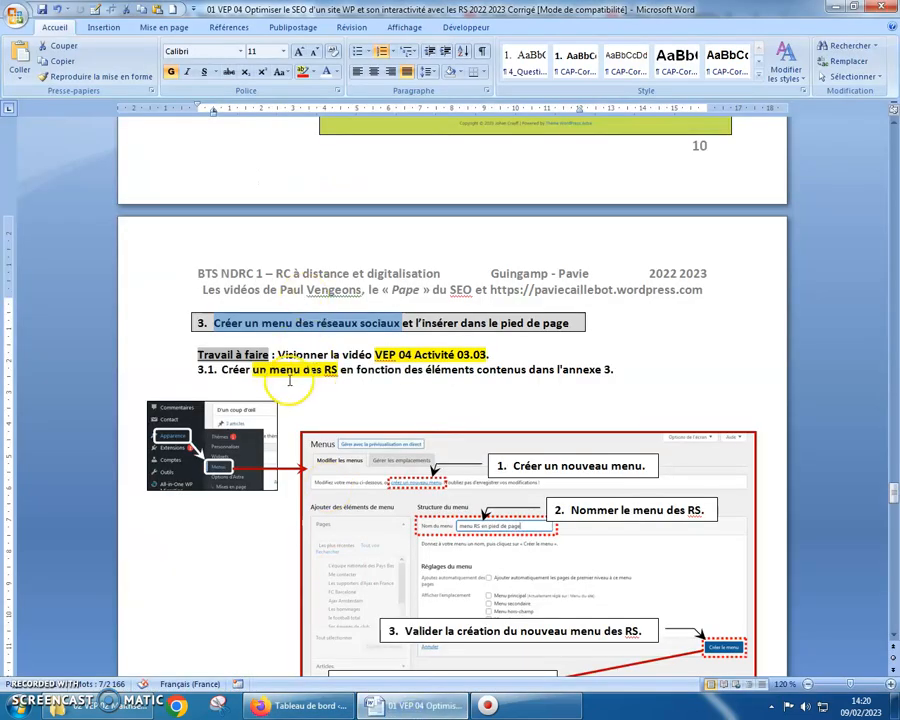
left_click_drag(248, 372, 357, 369)
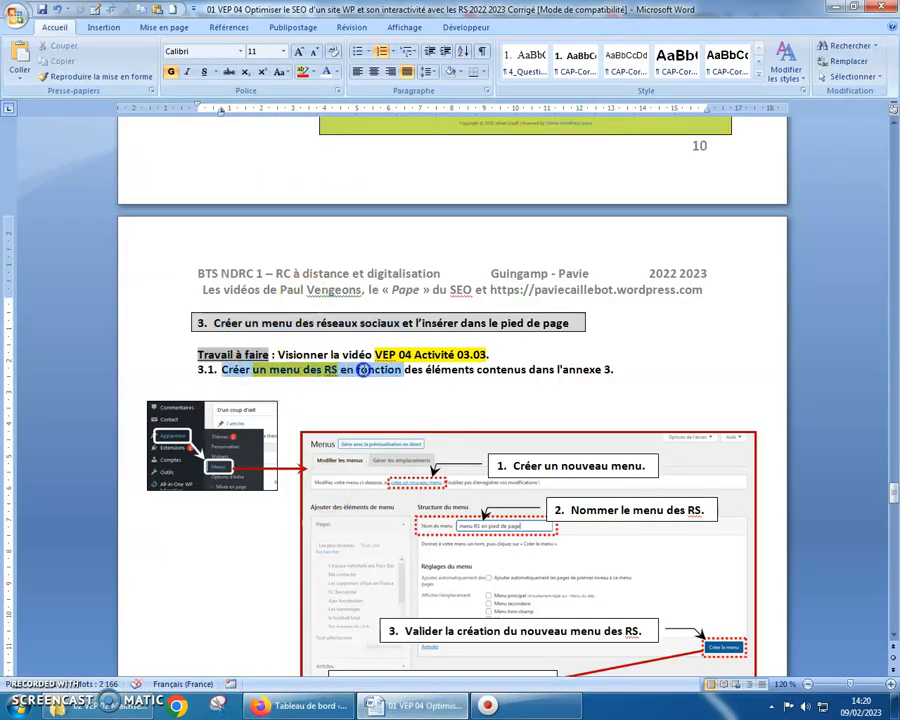
scroll(375, 380, "down", 1)
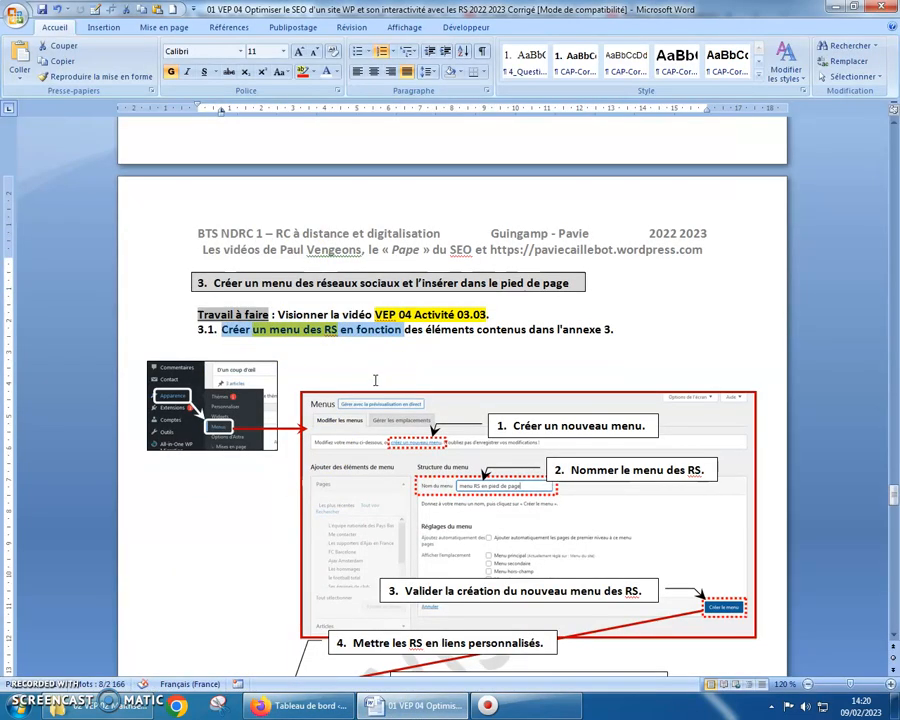
scroll(356, 373, "down", 12)
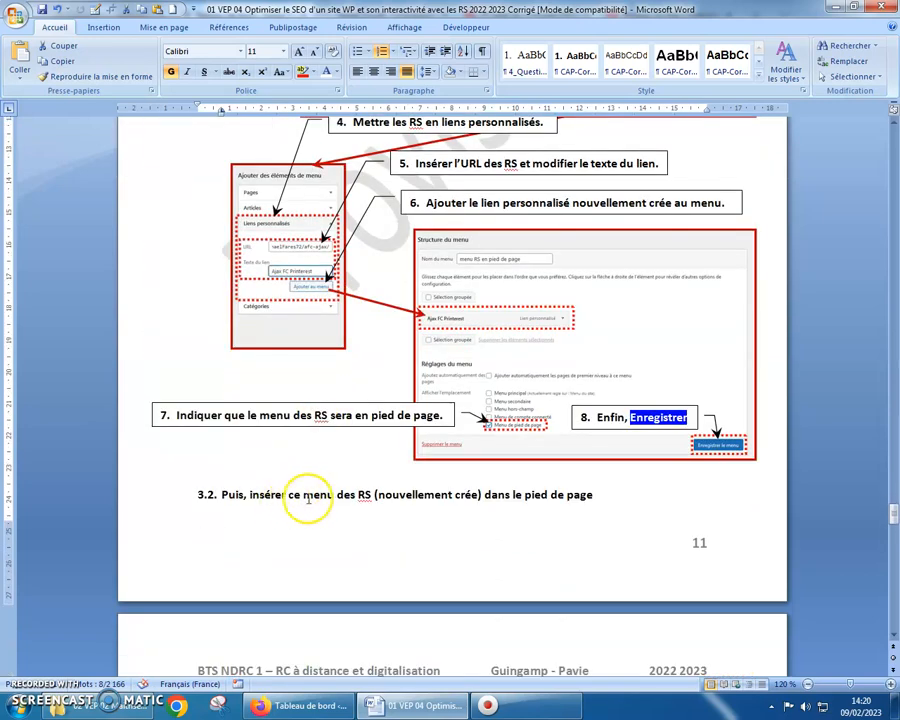
scroll(315, 462, "up", 12)
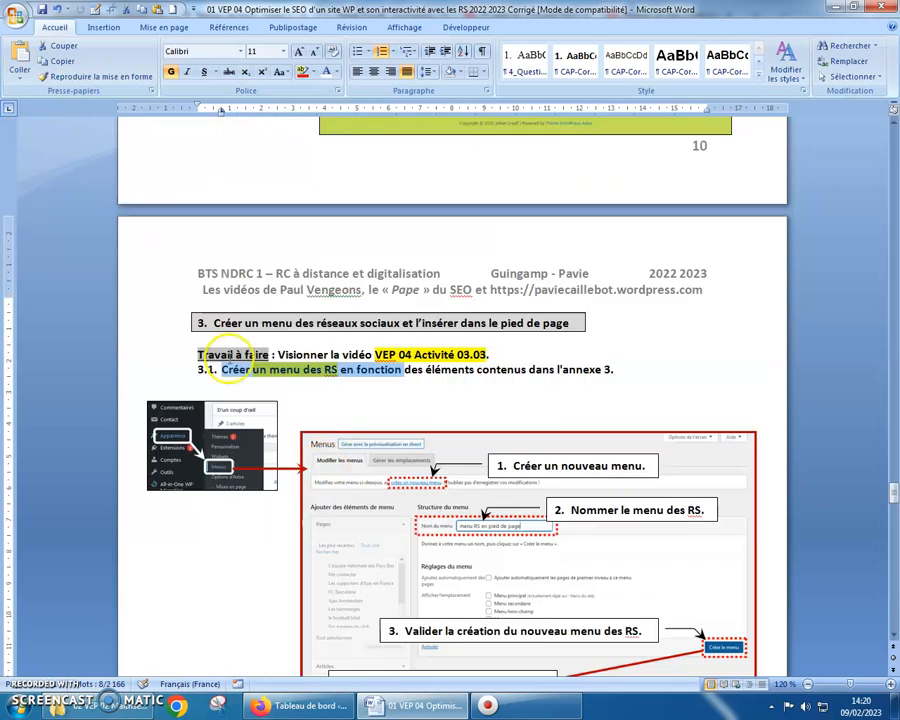
- Switch to the WordPress admin in Firefox and create a new menu named "menu RS en pied de page"
left_click(268, 706)
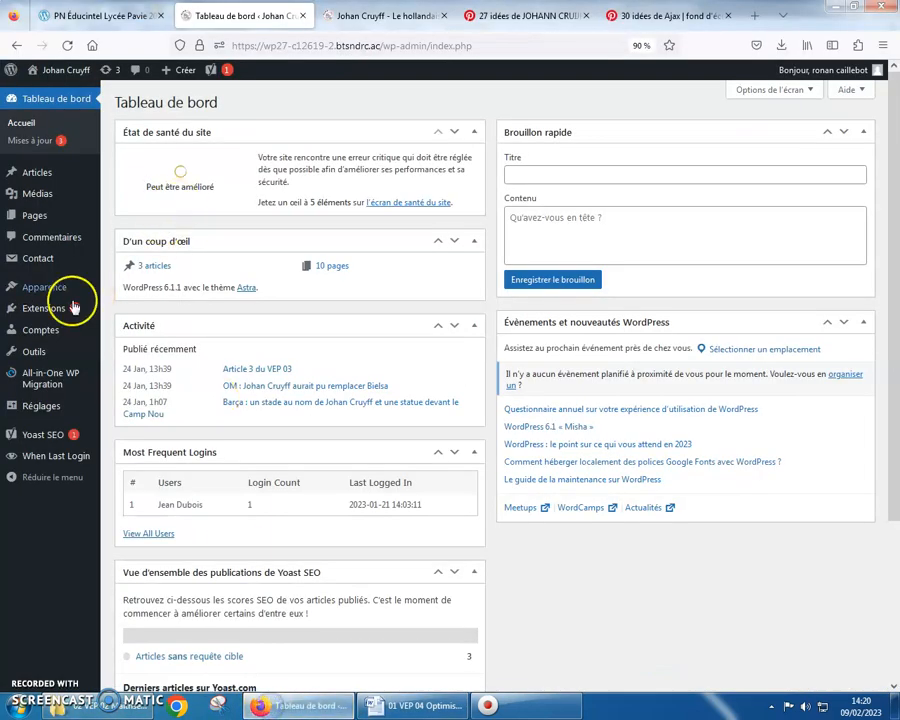
mouse_move(56, 287)
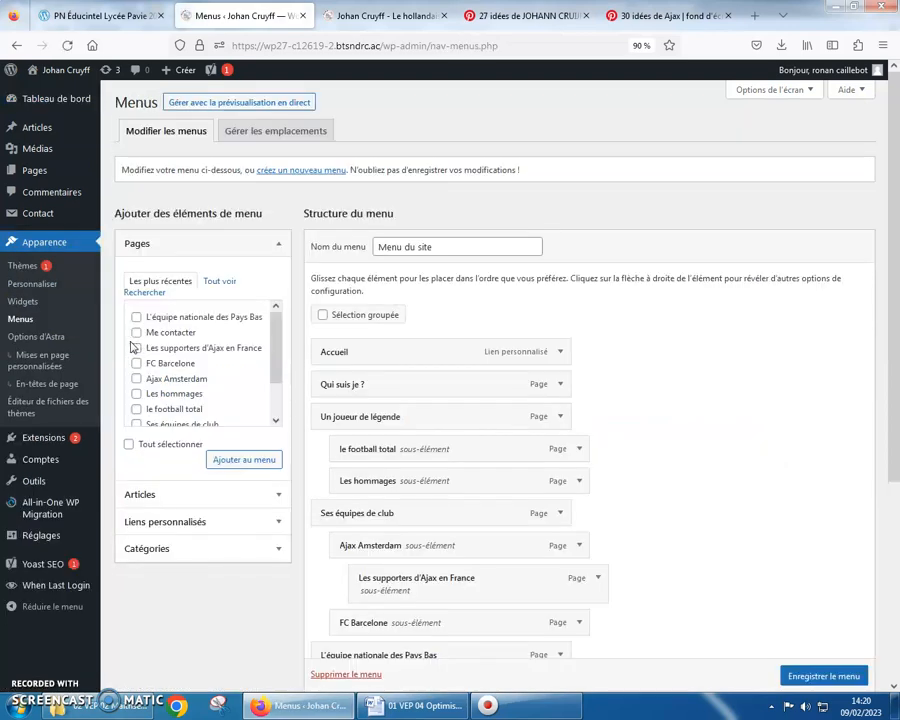
left_click(289, 171)
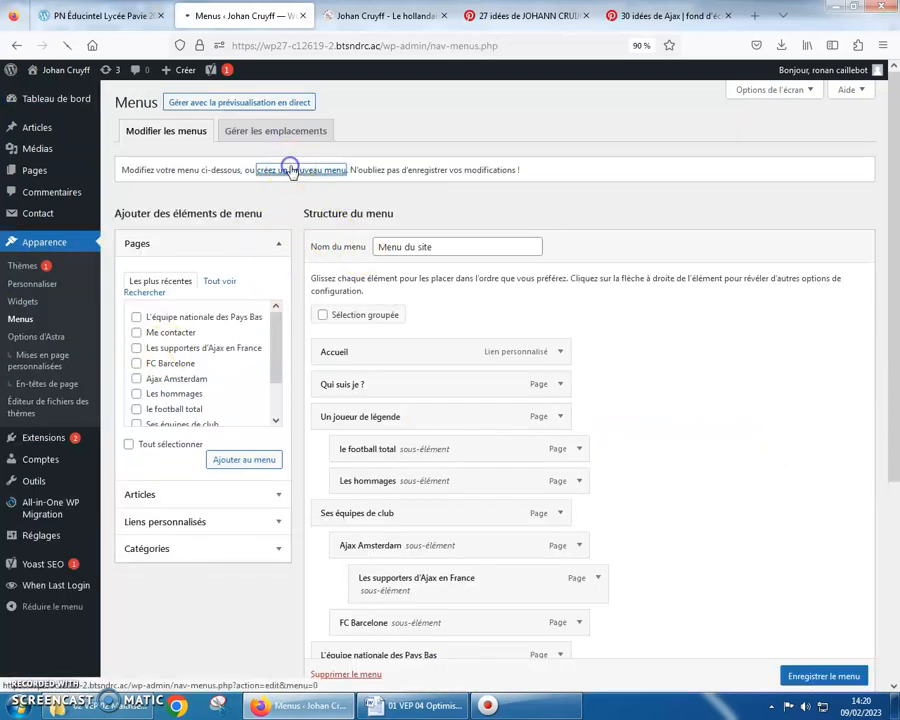
left_click(397, 247)
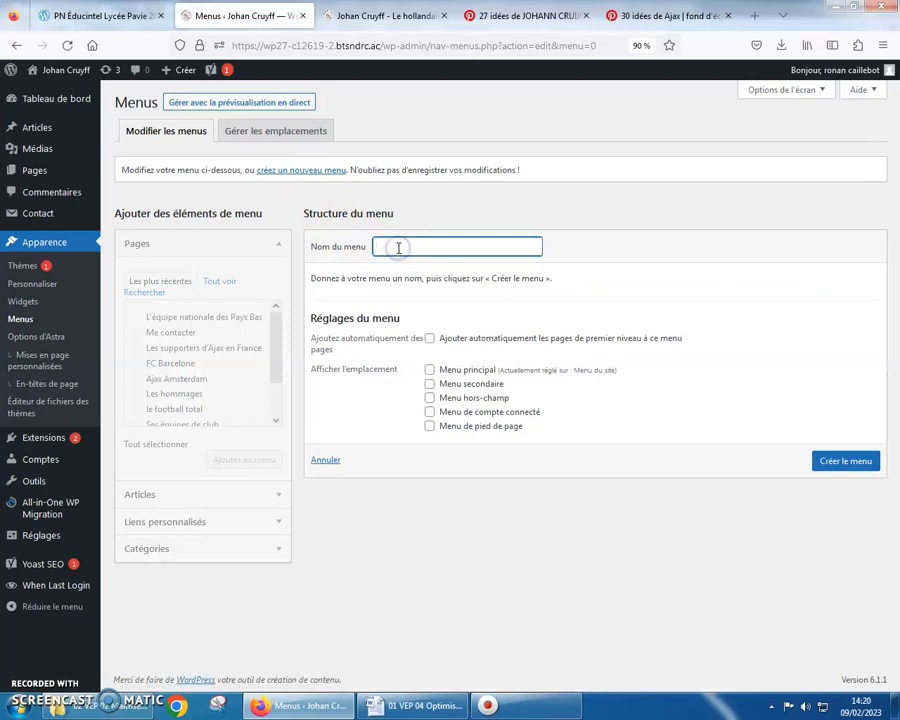
type("m")
left_click(408, 276)
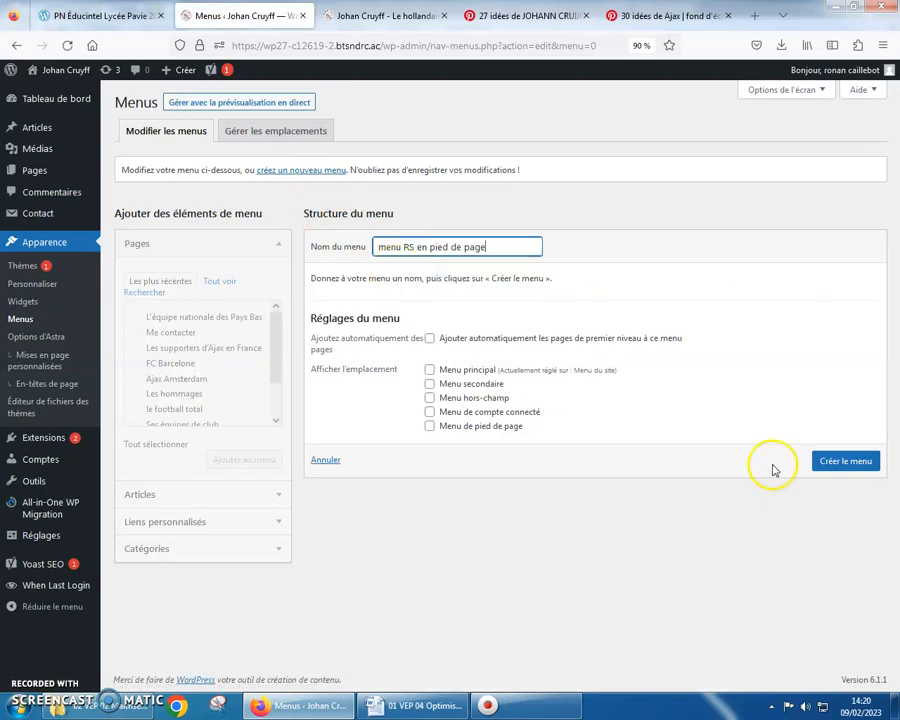
left_click(834, 463)
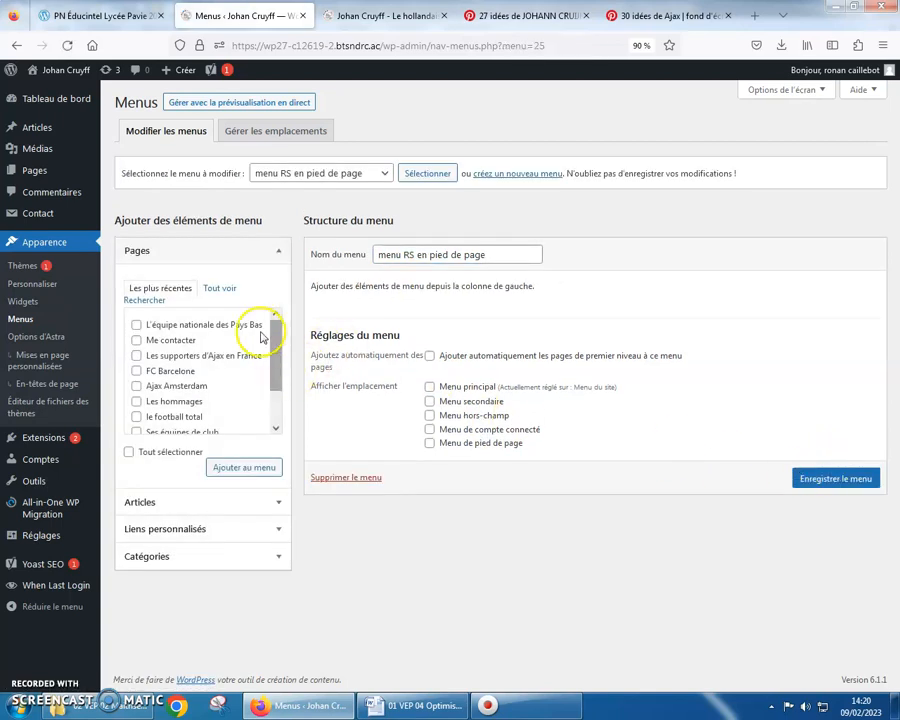
- Copy the web address of the "JOHANN CRUIJFF & AJAX AMSTERDAM" Pinterest board into the URL of a custom link for the menu
left_click(279, 253)
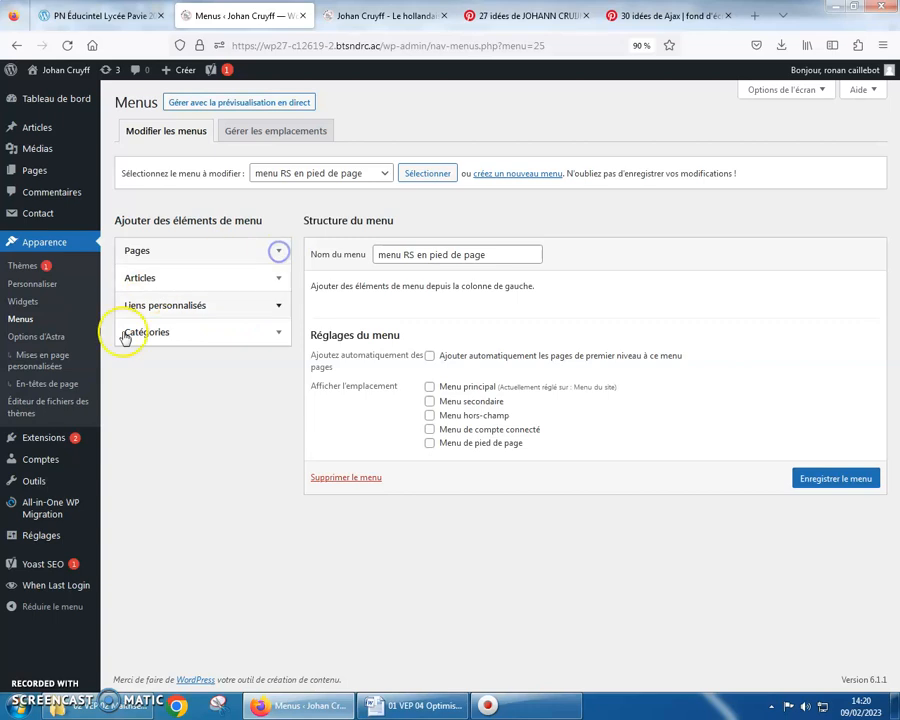
left_click(281, 306)
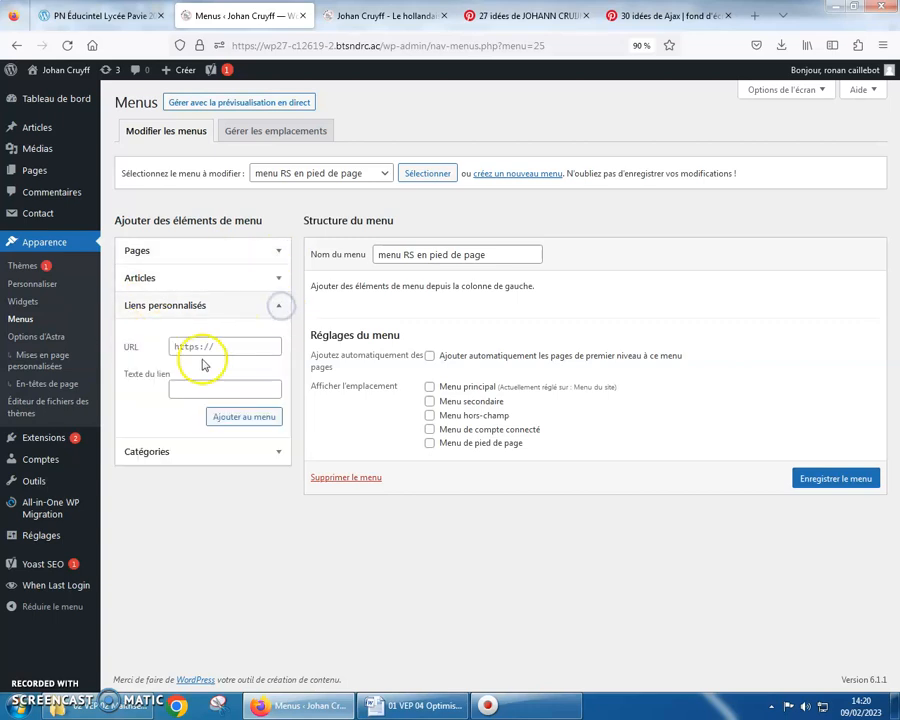
left_click(522, 16)
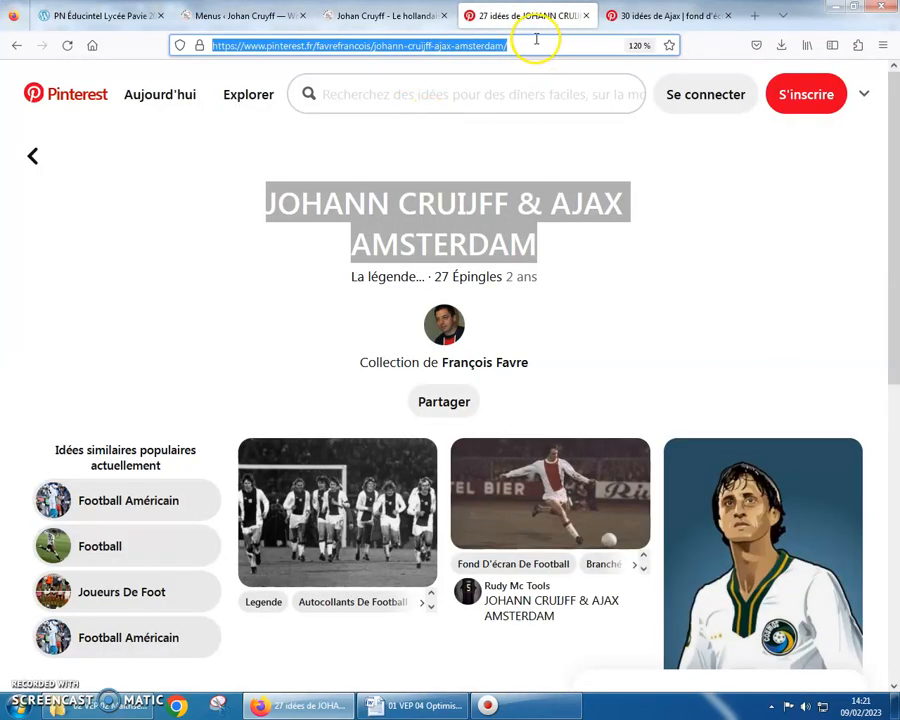
right_click(535, 43)
left_click(575, 108)
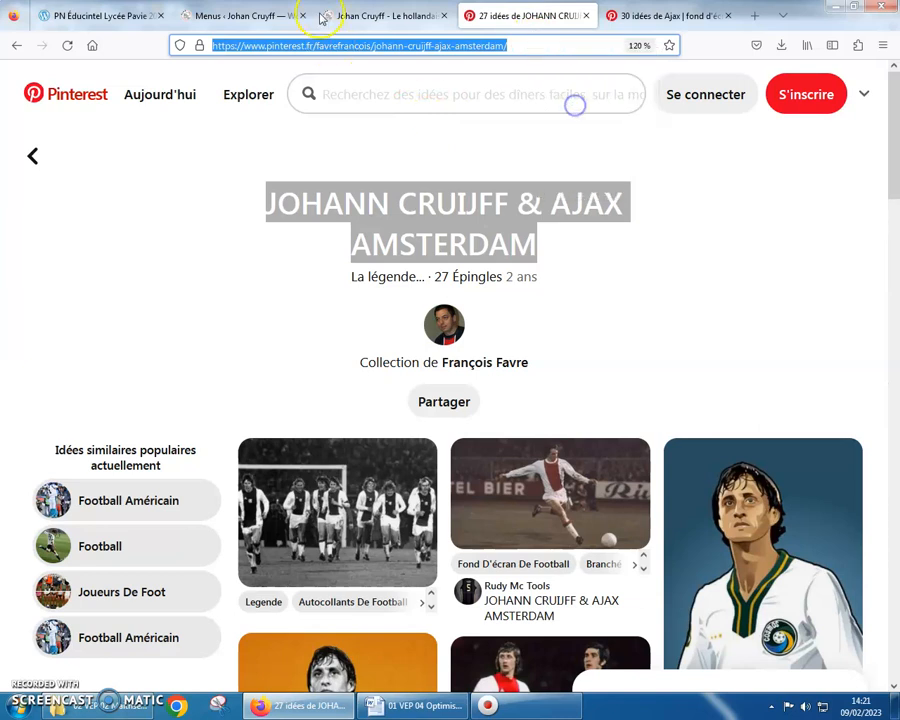
left_click(254, 14)
left_click(202, 347)
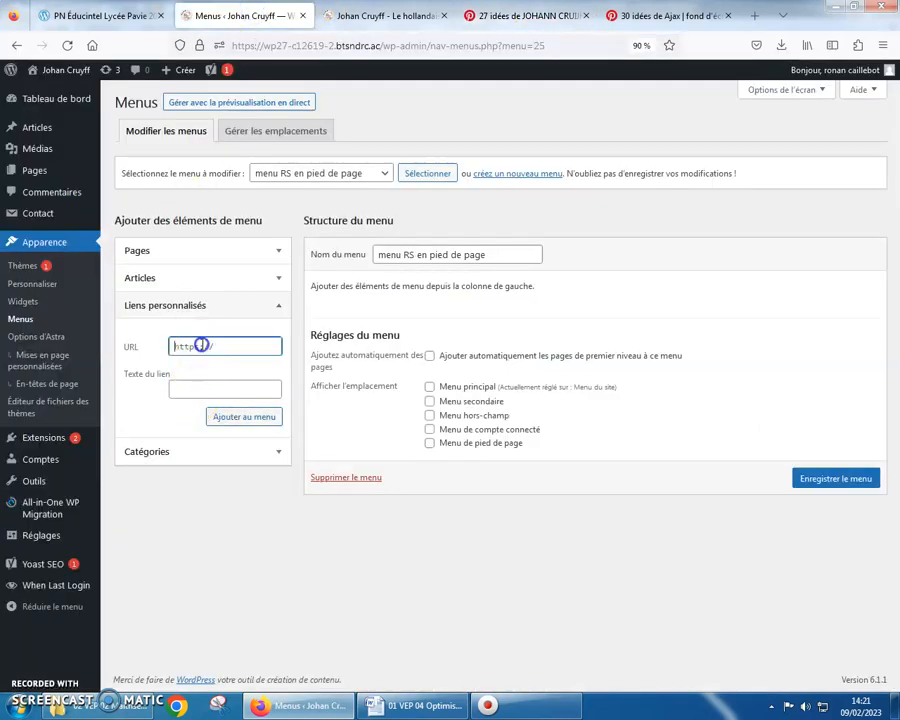
right_click(201, 347)
left_click(220, 419)
- Set the custom link's text to "Johan Cruyff & Ajax FC" and add it to the menu
left_click(205, 388)
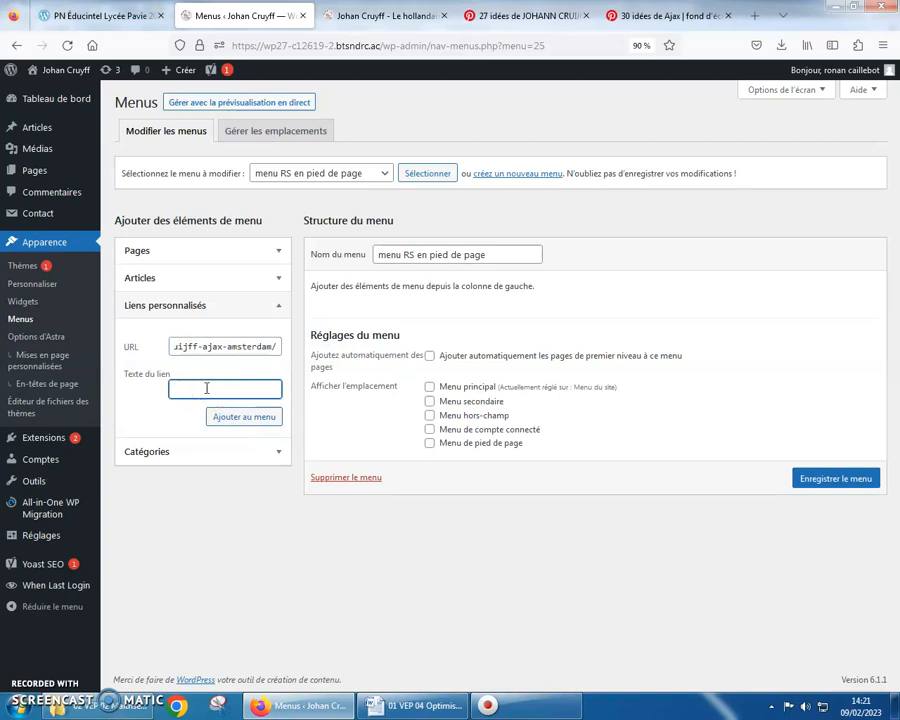
type("J")
left_click(212, 408)
left_click(224, 418)
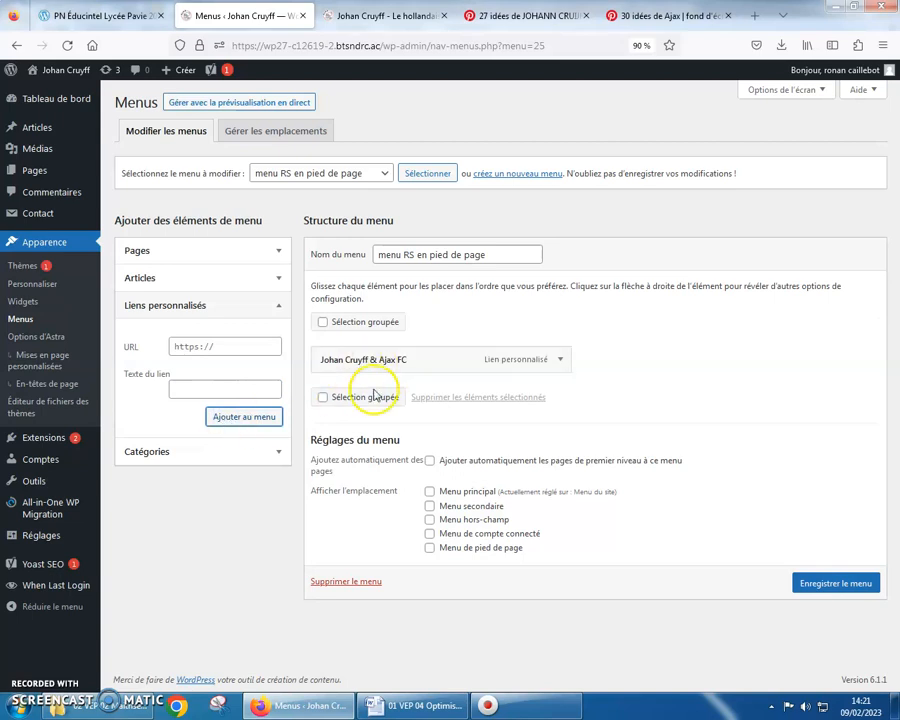
- Try to copy the web address of the "Ajax" Pinterest board into the URL of a second custom link
left_click(663, 16)
left_click(465, 45)
right_click(466, 46)
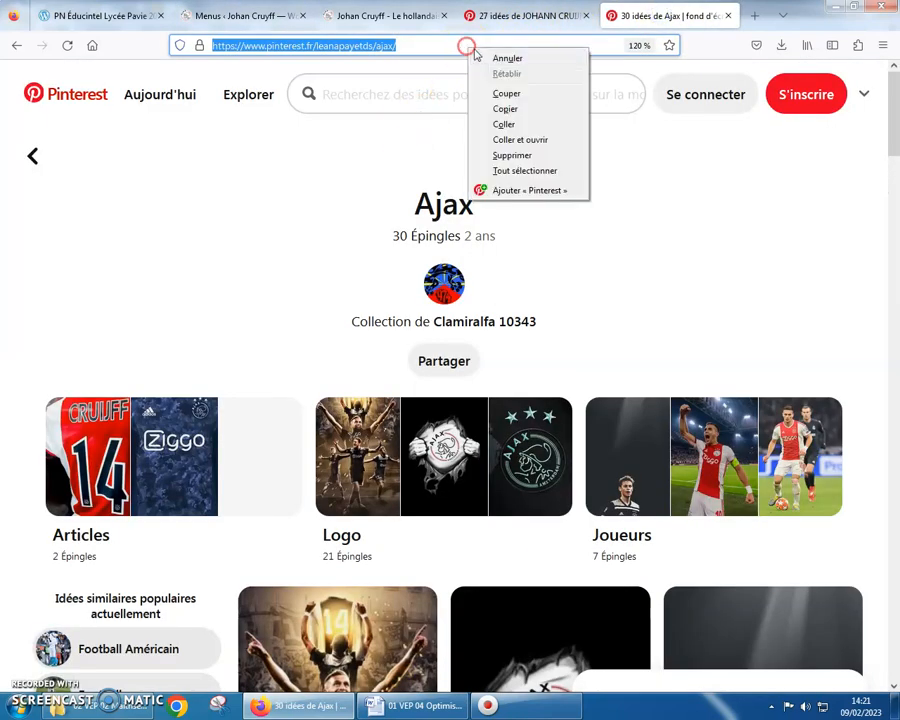
left_click(503, 124)
left_click(255, 13)
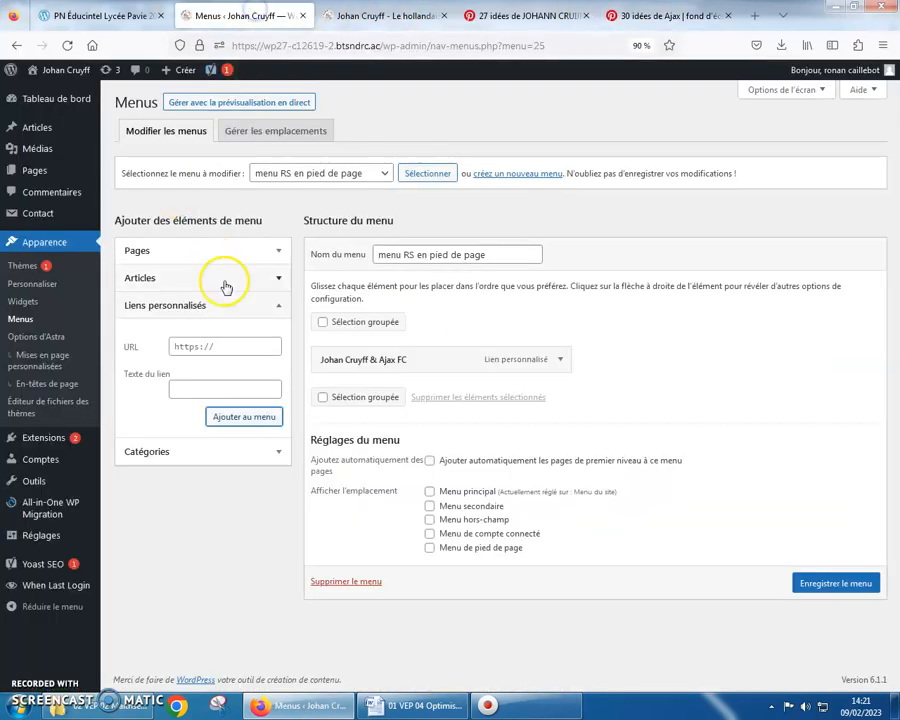
left_click(193, 345)
right_click(193, 345)
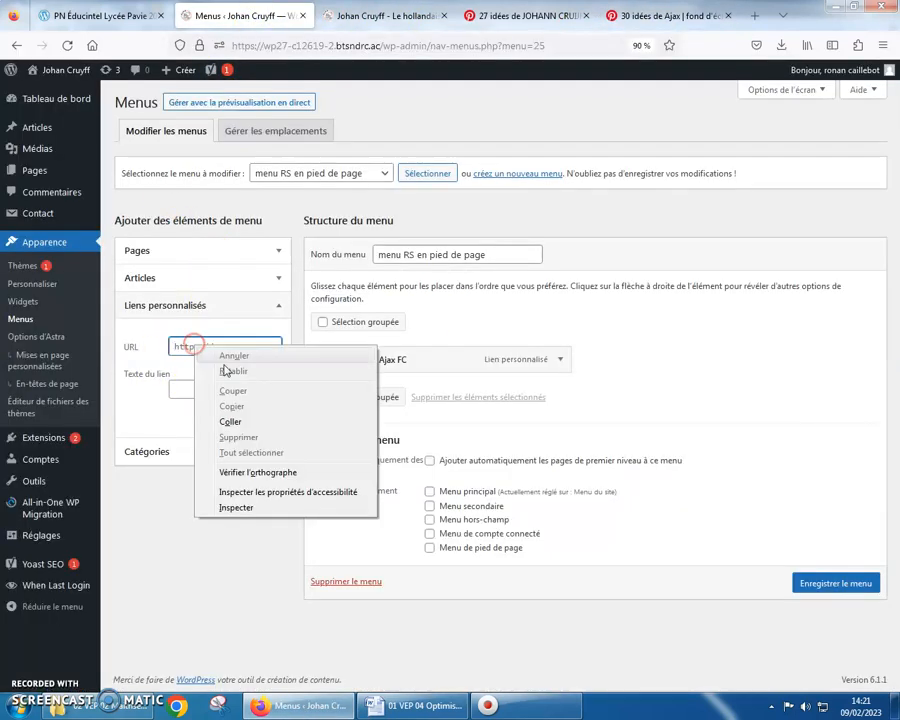
left_click(207, 416)
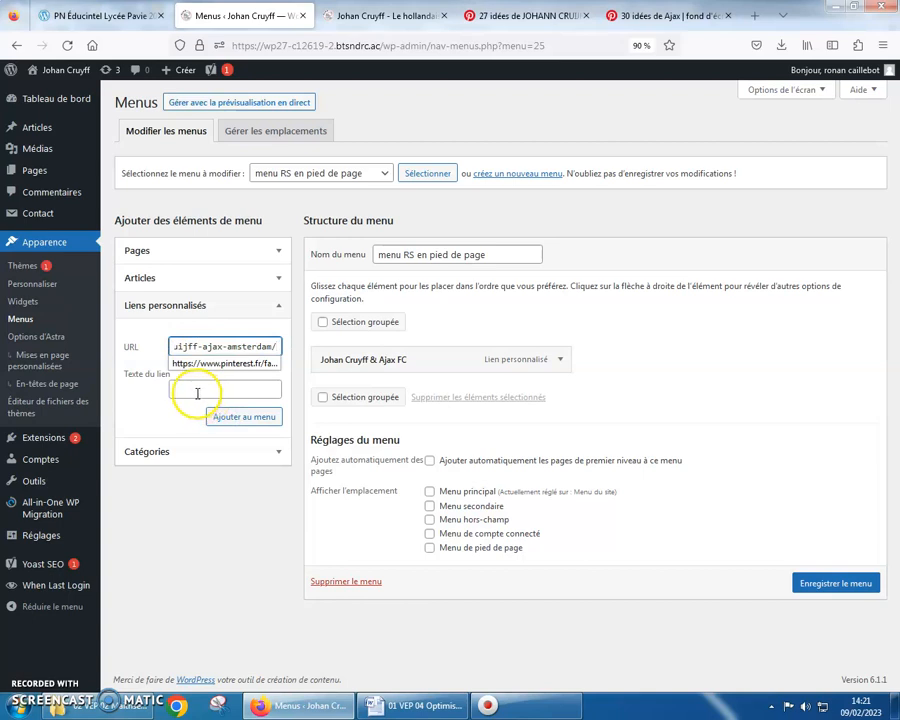
- Set the second custom link's text to "Ajax FC" and add it to the menu
left_click(197, 390)
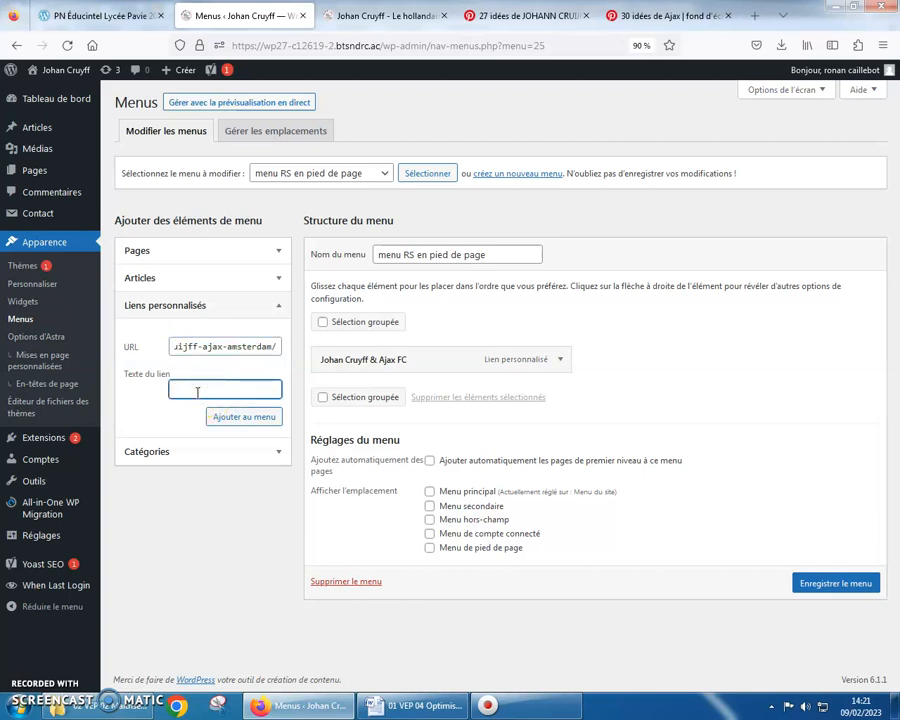
type("A")
left_click(201, 421)
left_click(240, 415)
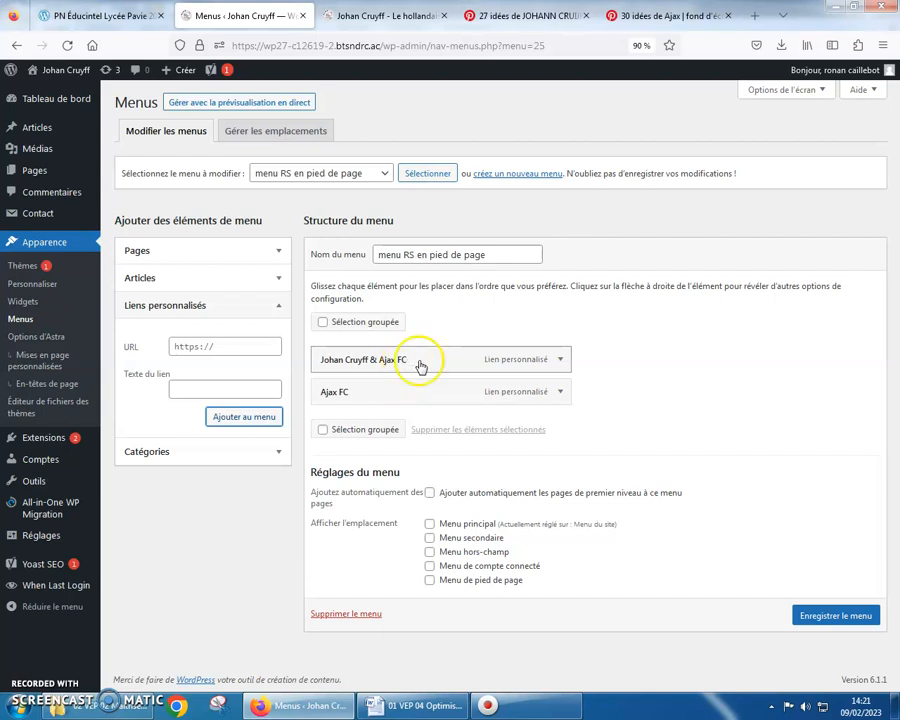
- Rename the two menu items as "Johan Cruyff & Ajax FC Pinterest" and "Ajax FC Pinterest", saving the menu after each change
left_click(559, 360)
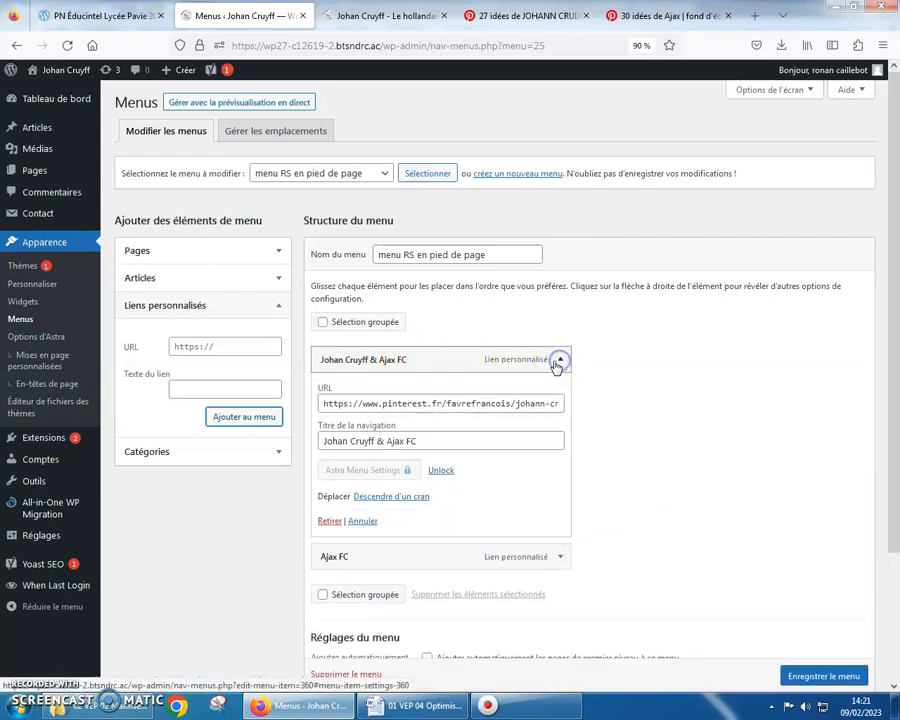
left_click(428, 438)
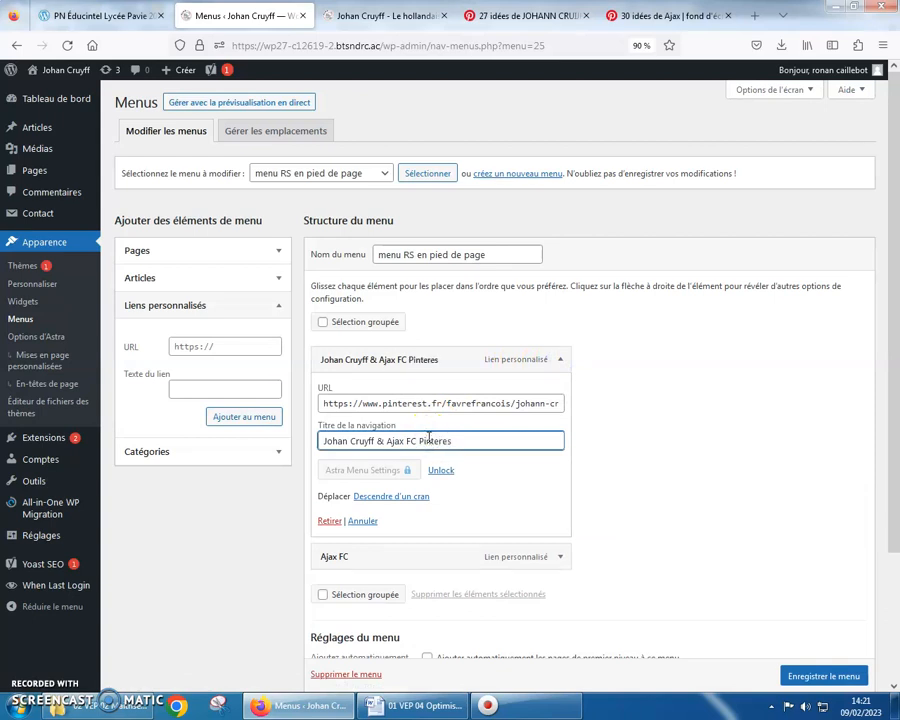
left_click(818, 676)
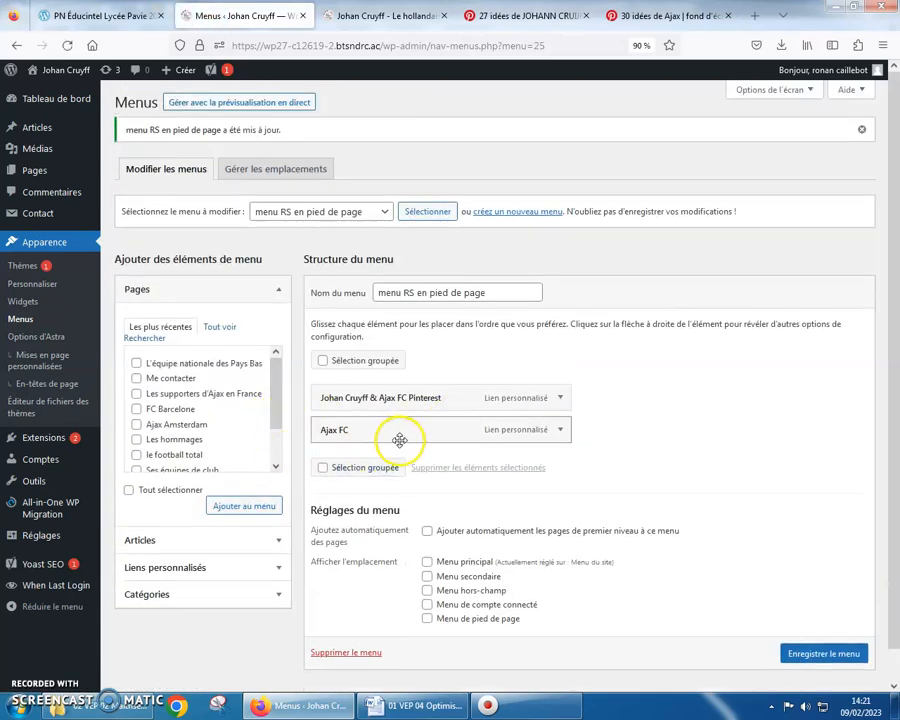
left_click(560, 429)
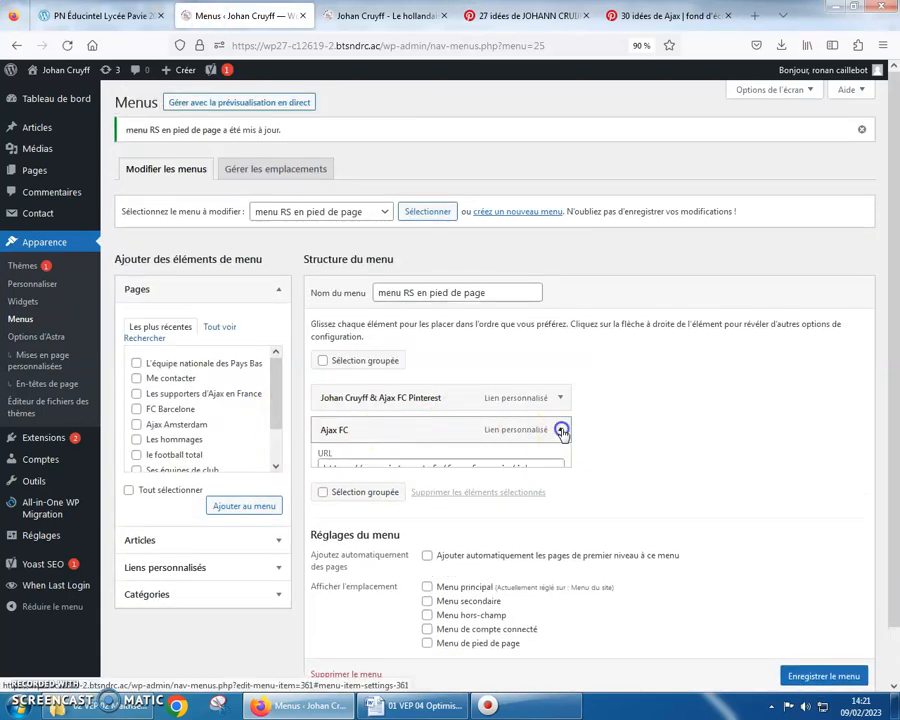
left_click(364, 510)
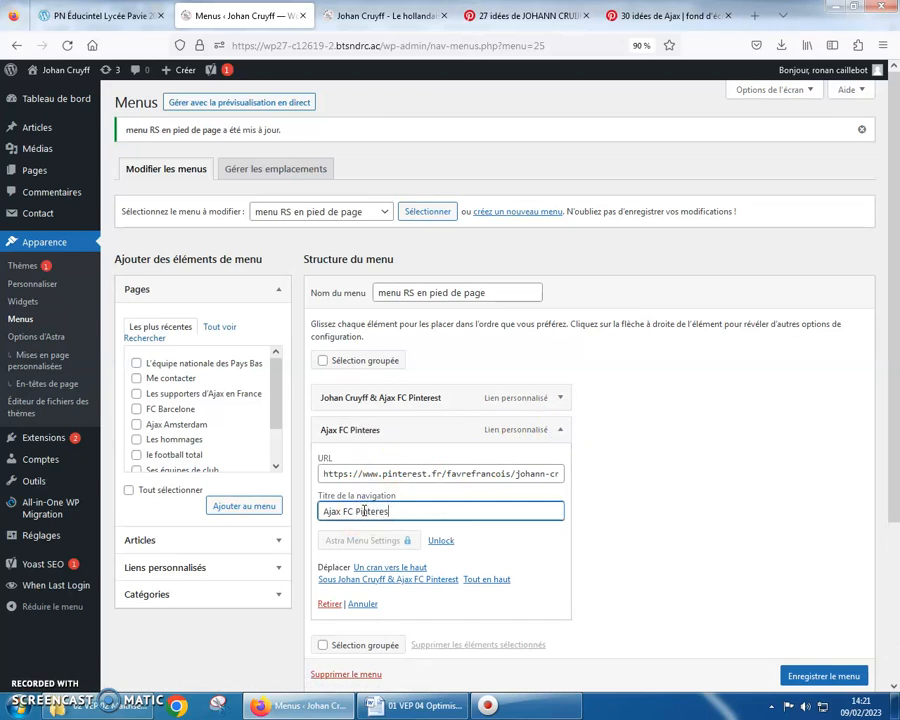
left_click(815, 675)
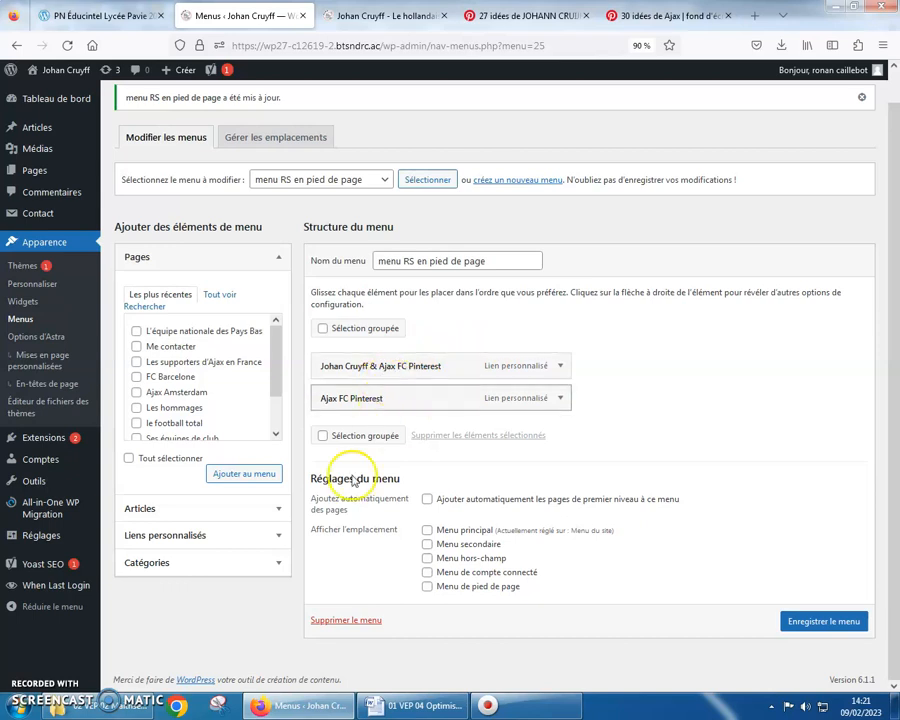
- Assign the menu to the "Menu de pied de page" location and save it
left_click(427, 587)
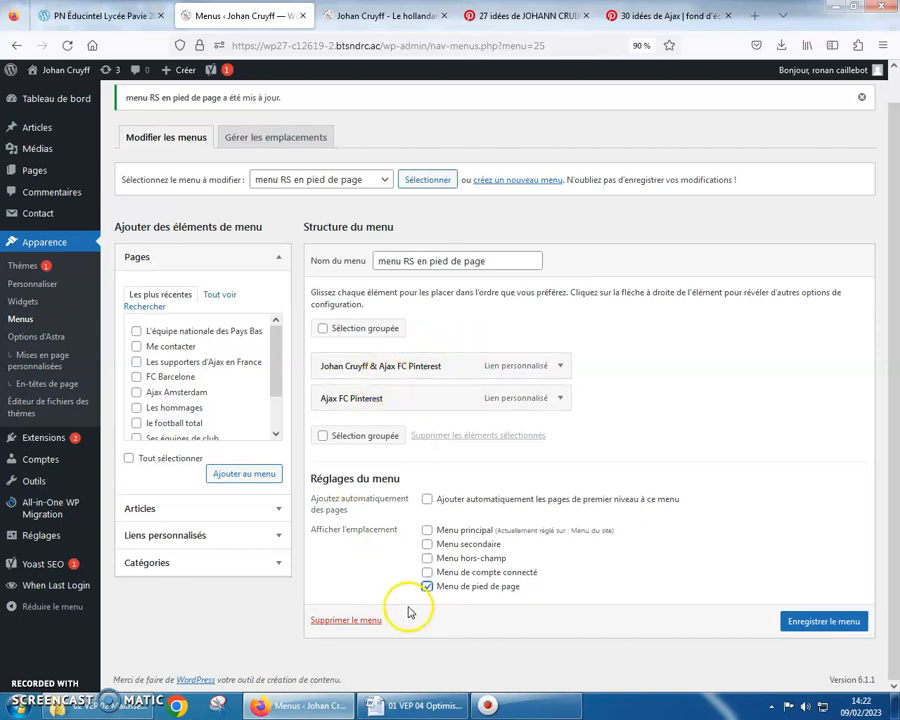
left_click(815, 624)
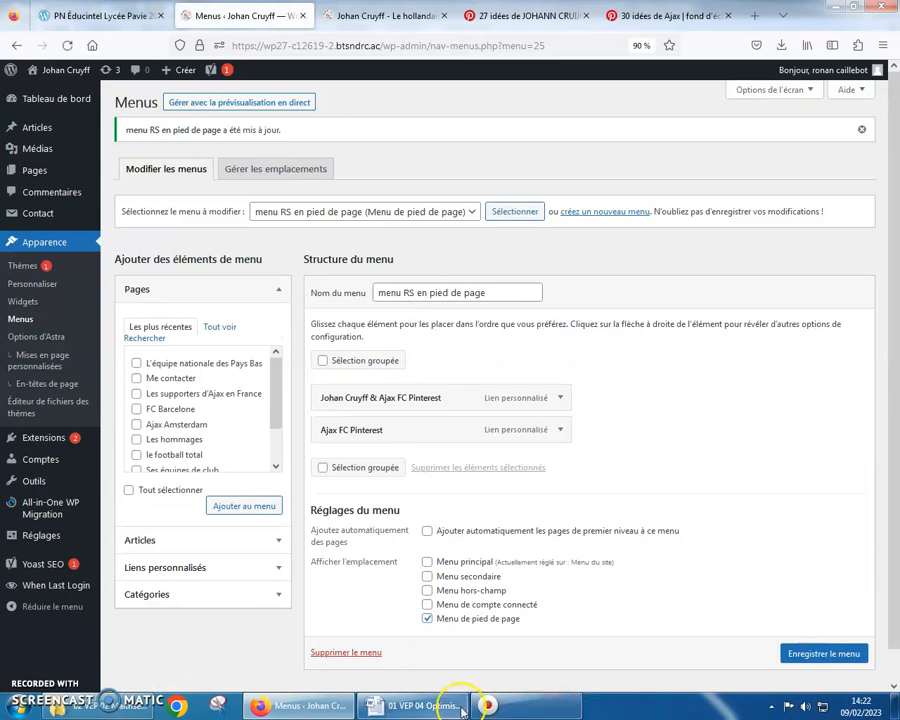
- Switch to the Word worksheet and read instruction 3.2 on inserting the new social network menu in the footer
left_click(415, 705)
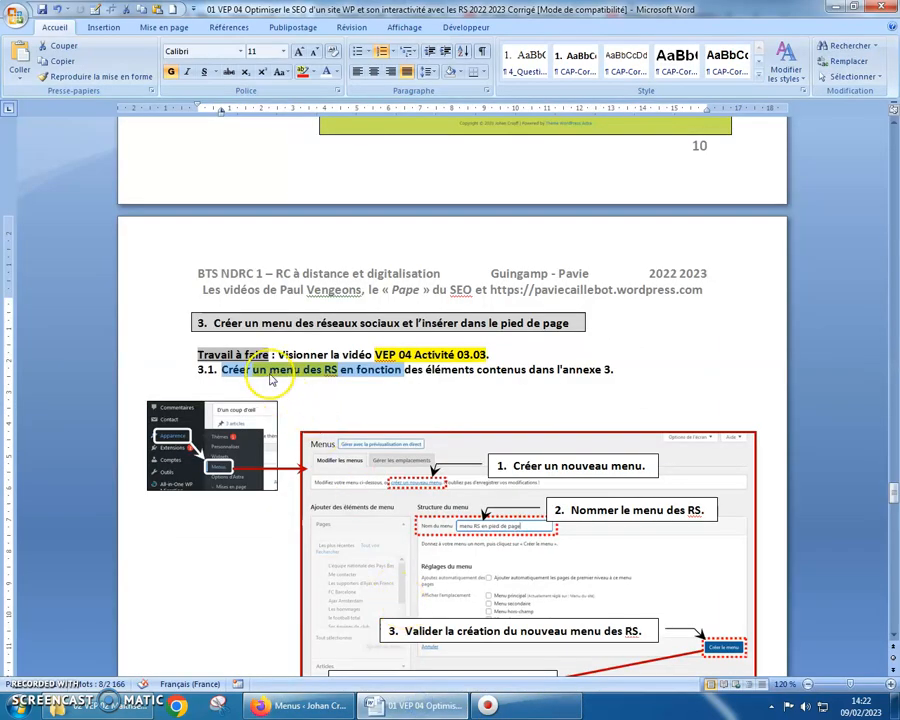
scroll(275, 380, "down", 8)
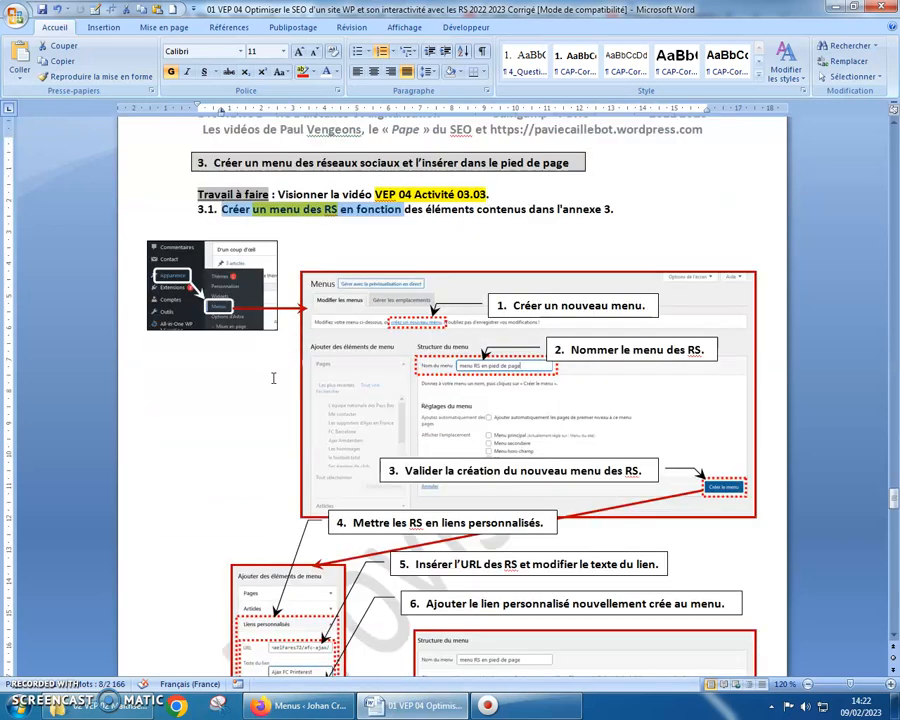
left_click_drag(249, 615, 513, 620)
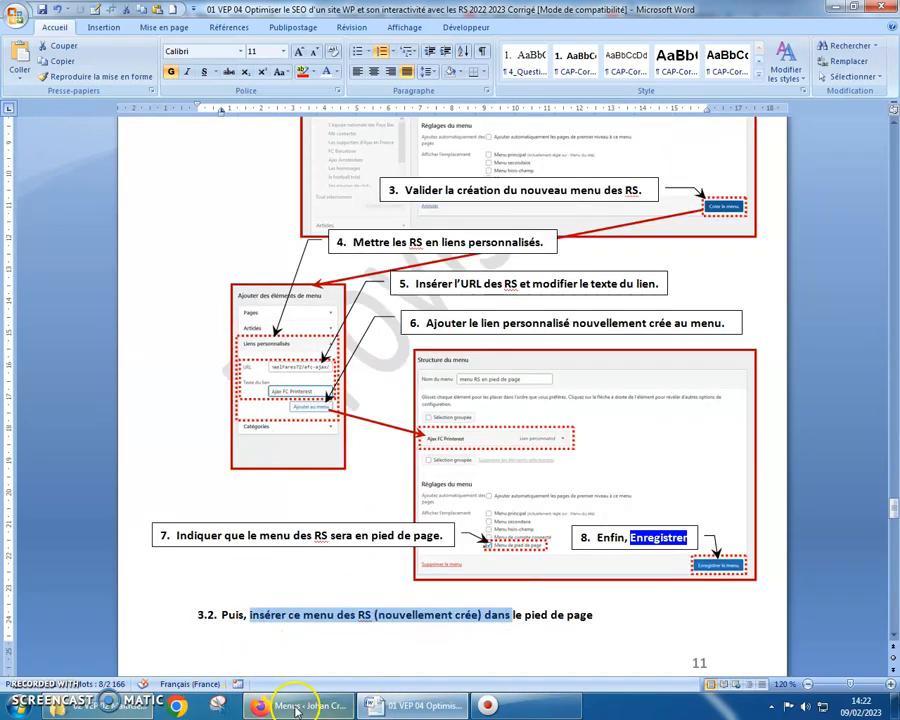
- Switch back to Firefox and, in the site customizer's footer builder, add the Footer Menu element to the lowest row beside Copyright
left_click(290, 705)
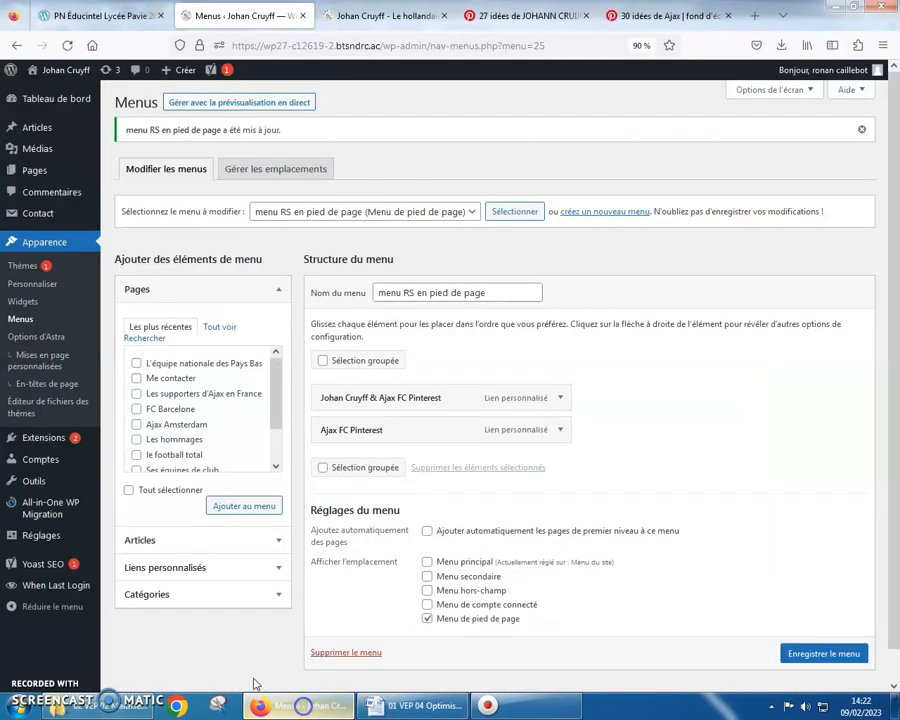
left_click(36, 285)
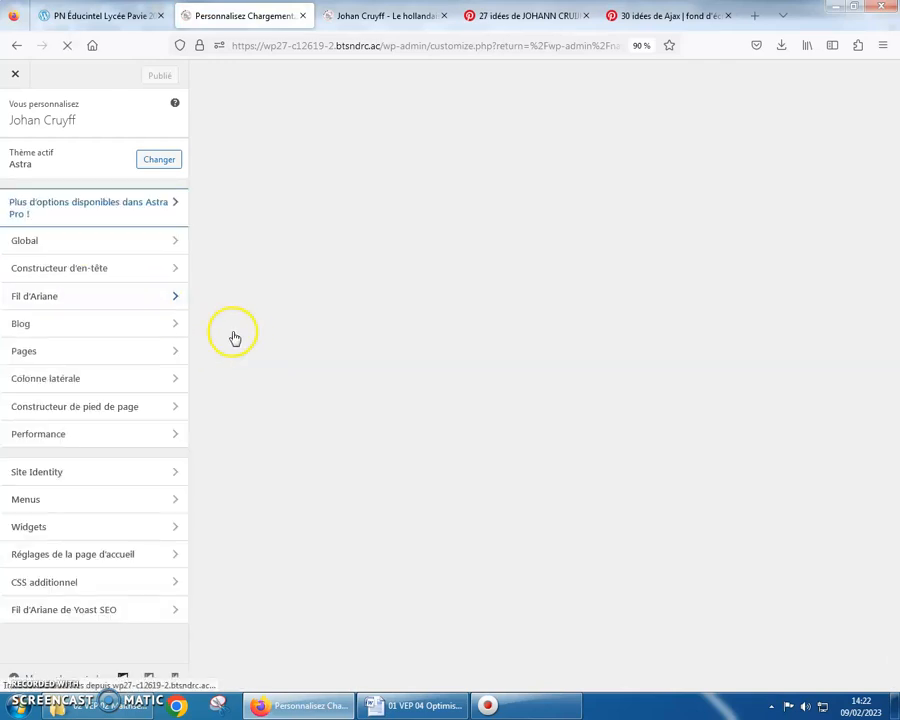
left_click(119, 410)
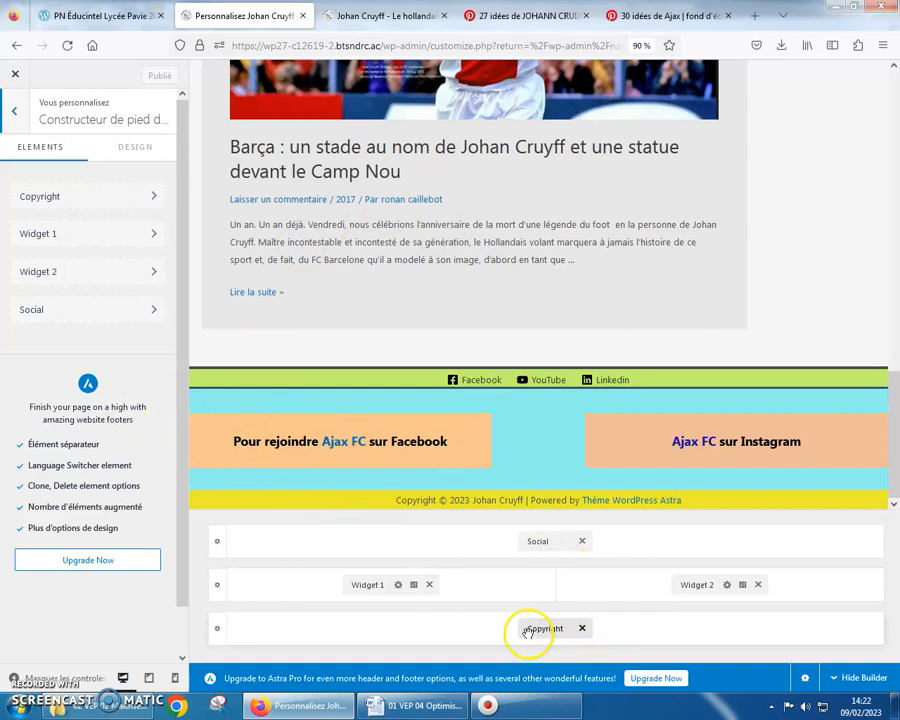
left_click(473, 632)
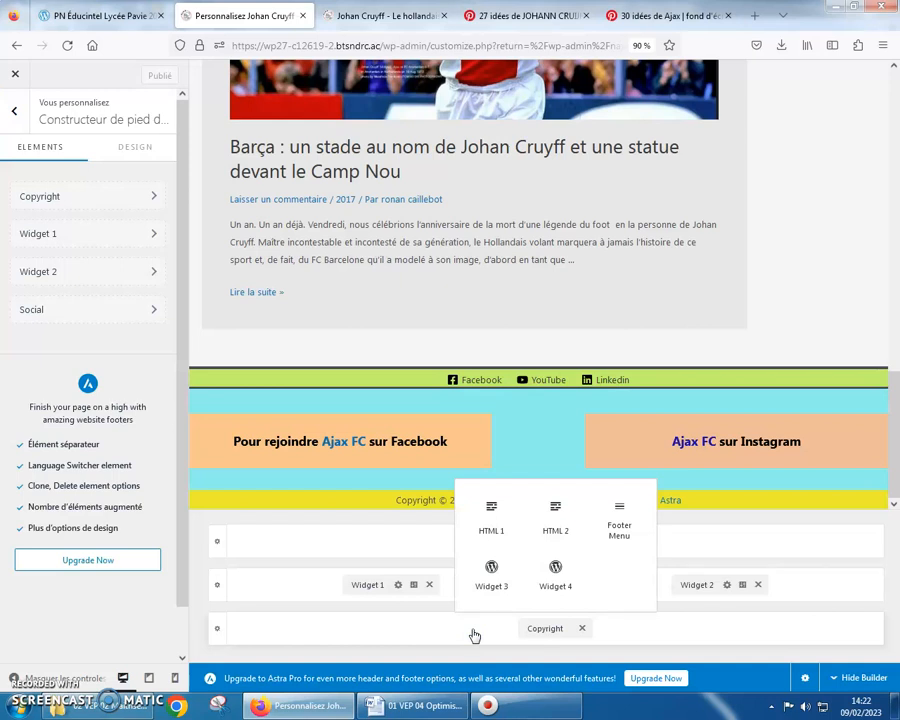
left_click(619, 518)
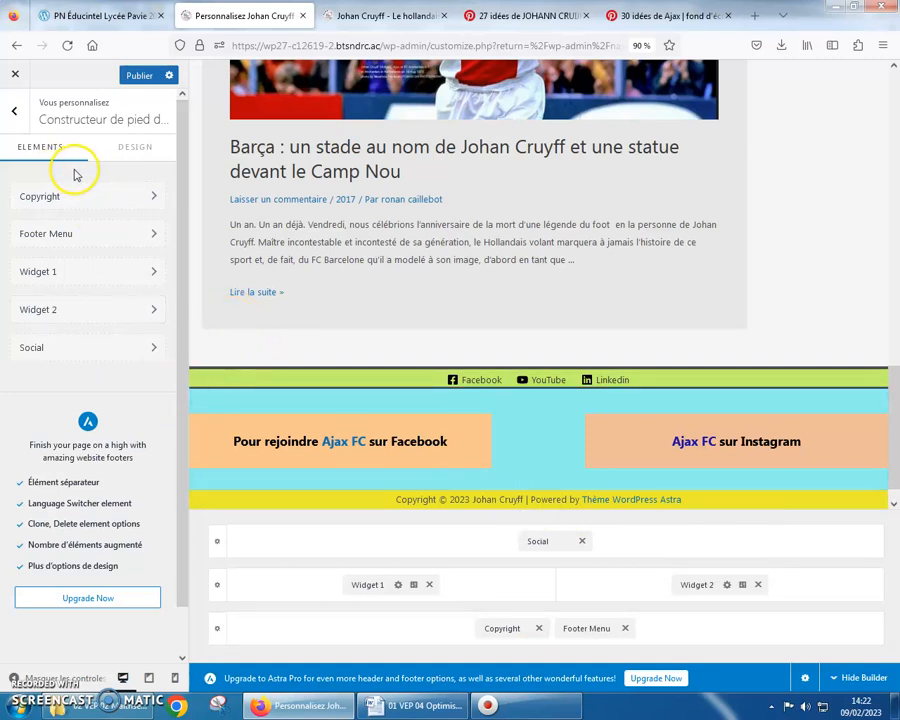
- From the Footer Menu element's configuration, select "menu RS en pied de page" for the "Menu de pied de page" location and publish
left_click(591, 628)
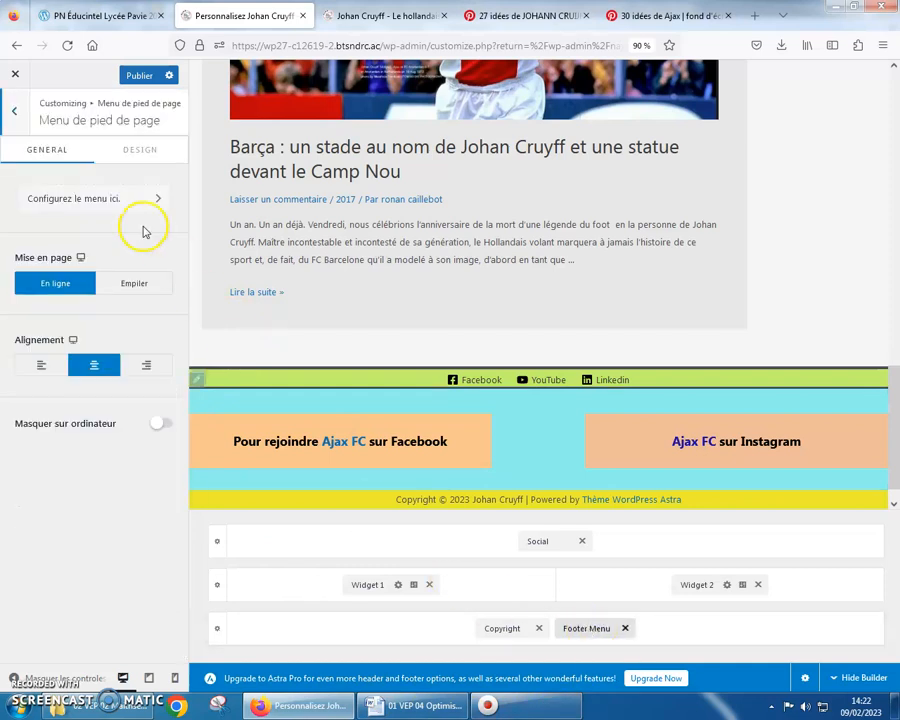
left_click(120, 201)
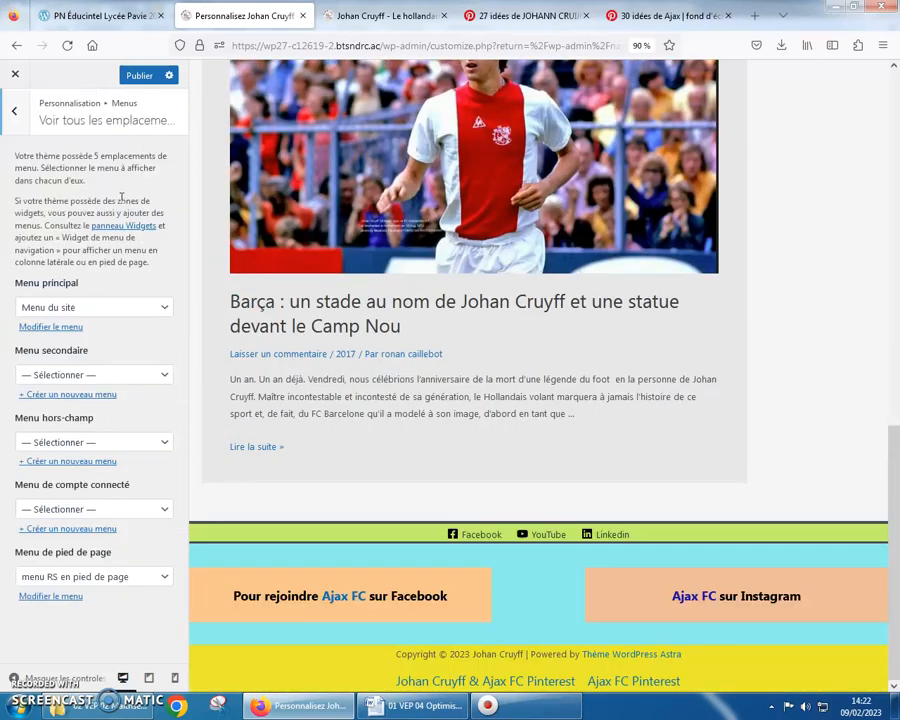
left_click(163, 582)
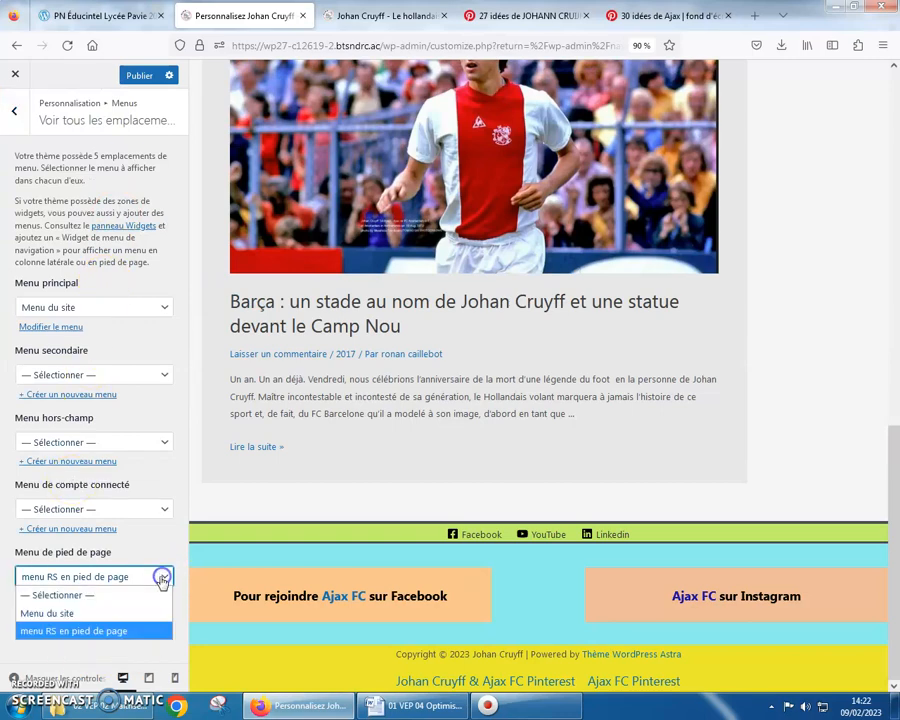
left_click(150, 592)
left_click(163, 578)
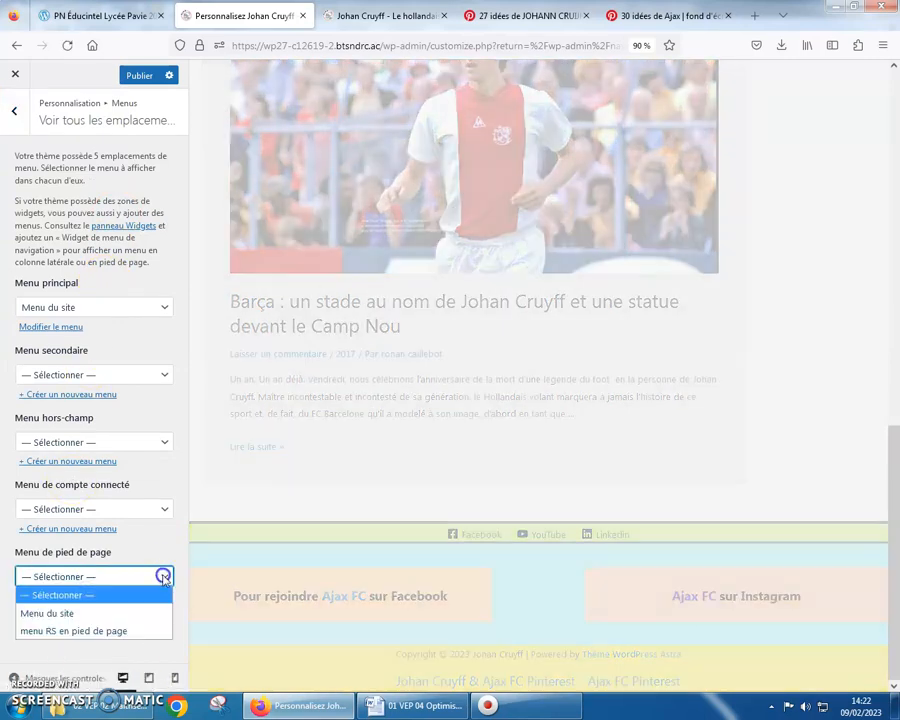
left_click(80, 626)
left_click(139, 75)
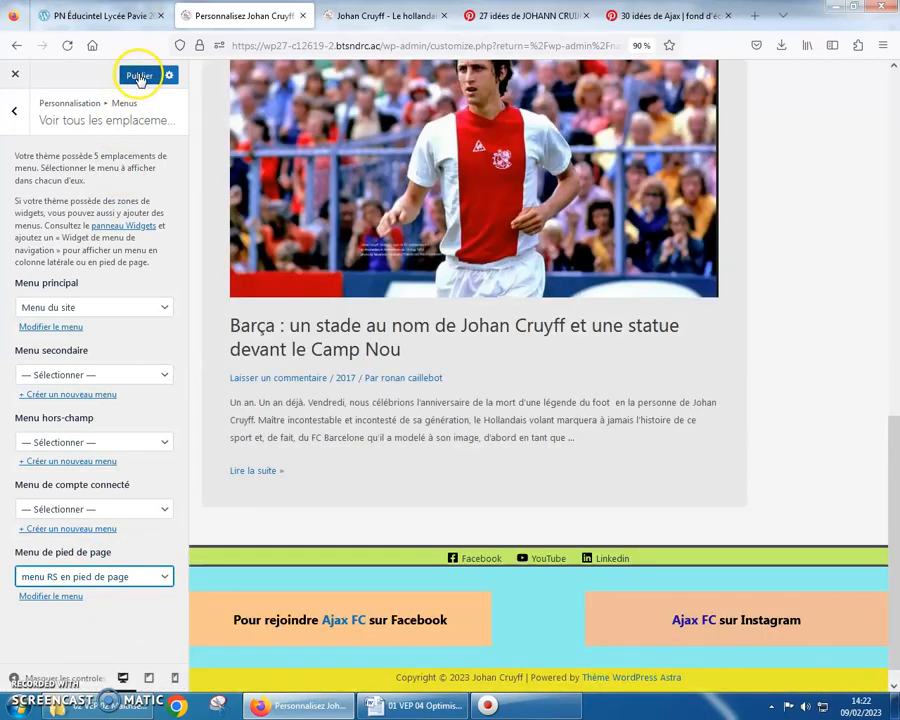
left_click(139, 76)
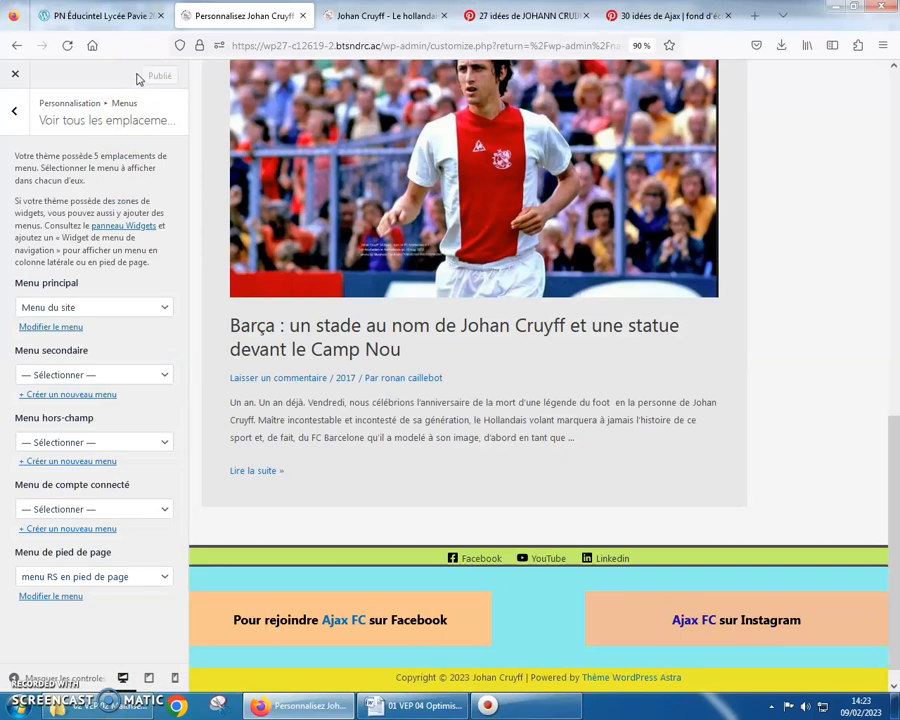
- Reload the live site's home page and check the Pinterest links in its footer
left_click(371, 18)
left_click(368, 18)
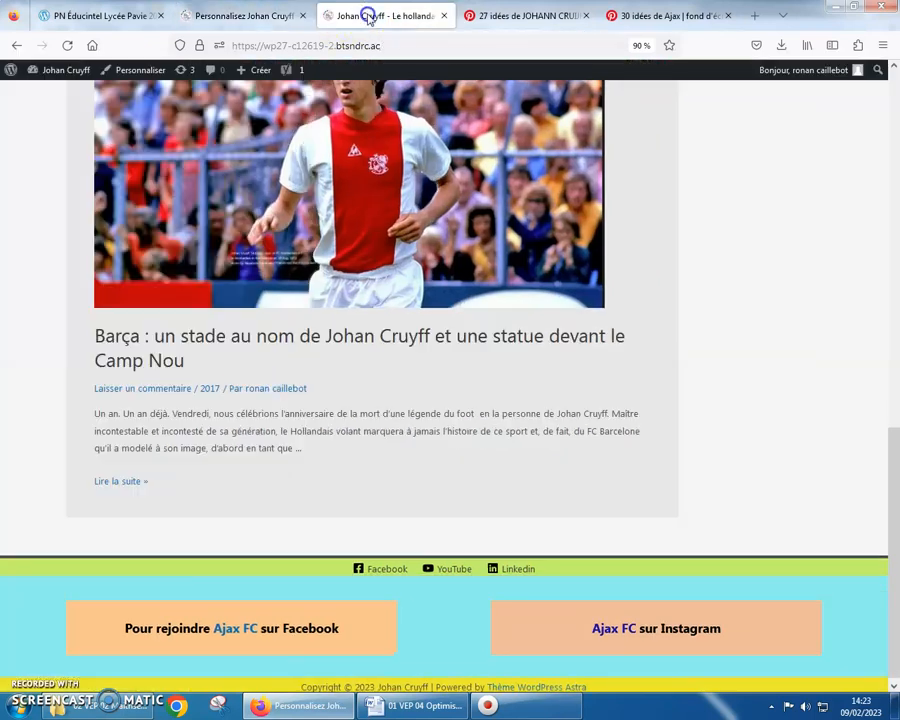
left_click(69, 45)
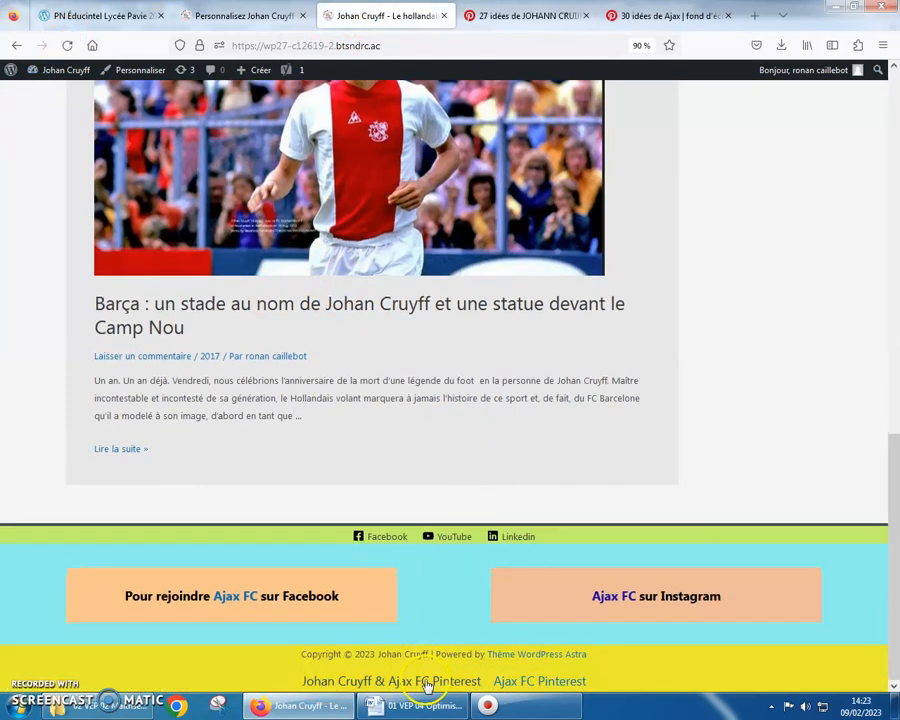
- In the customizer's footer builder, move Footer Menu before Copyright, publish the change and reload the live site
left_click(225, 12)
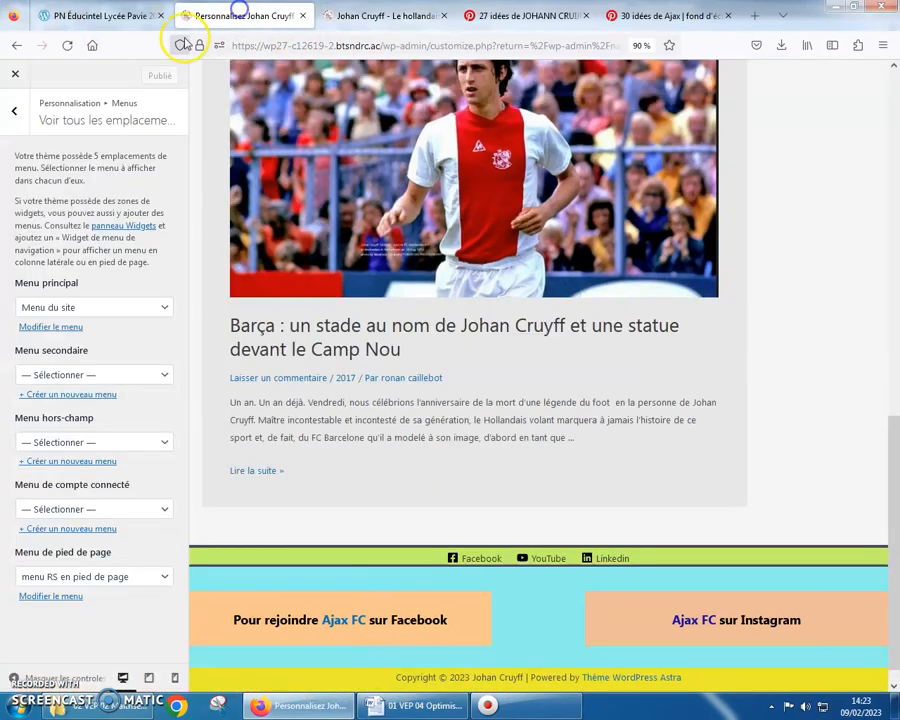
left_click(14, 115)
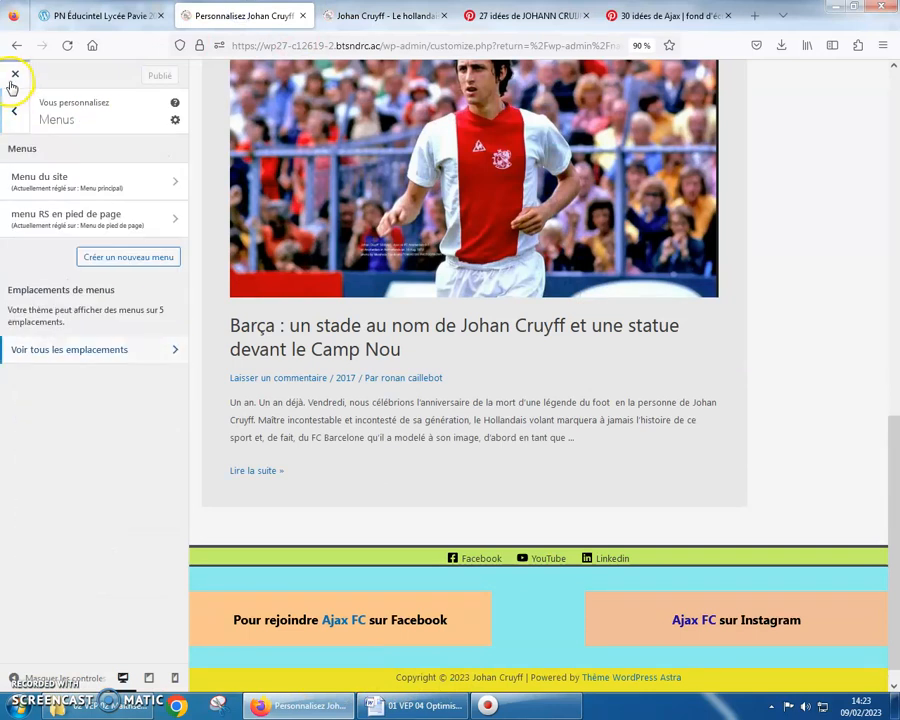
left_click(15, 75)
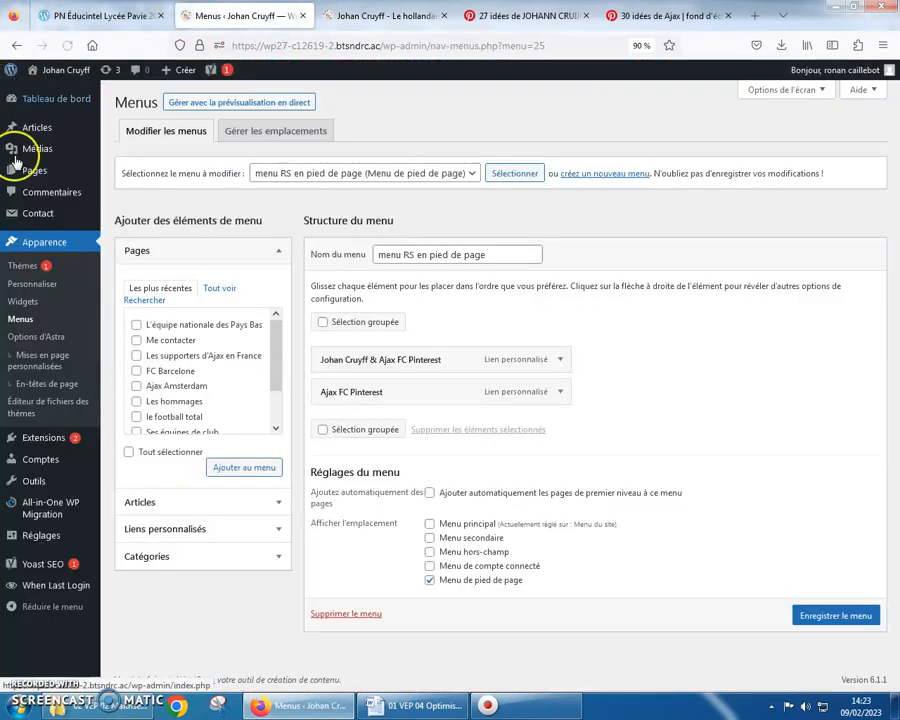
left_click(29, 286)
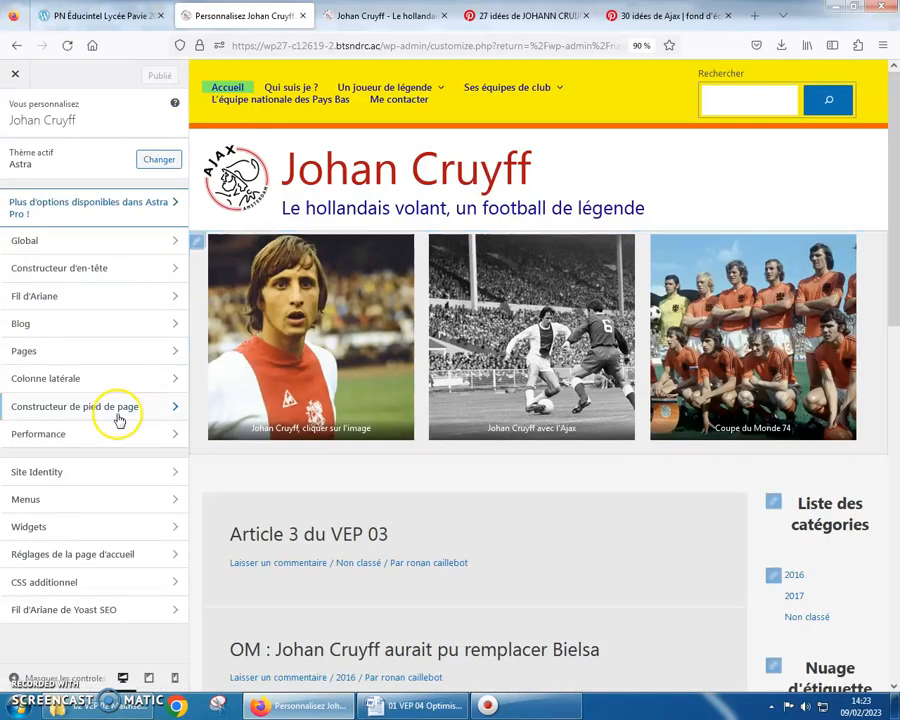
left_click(120, 409)
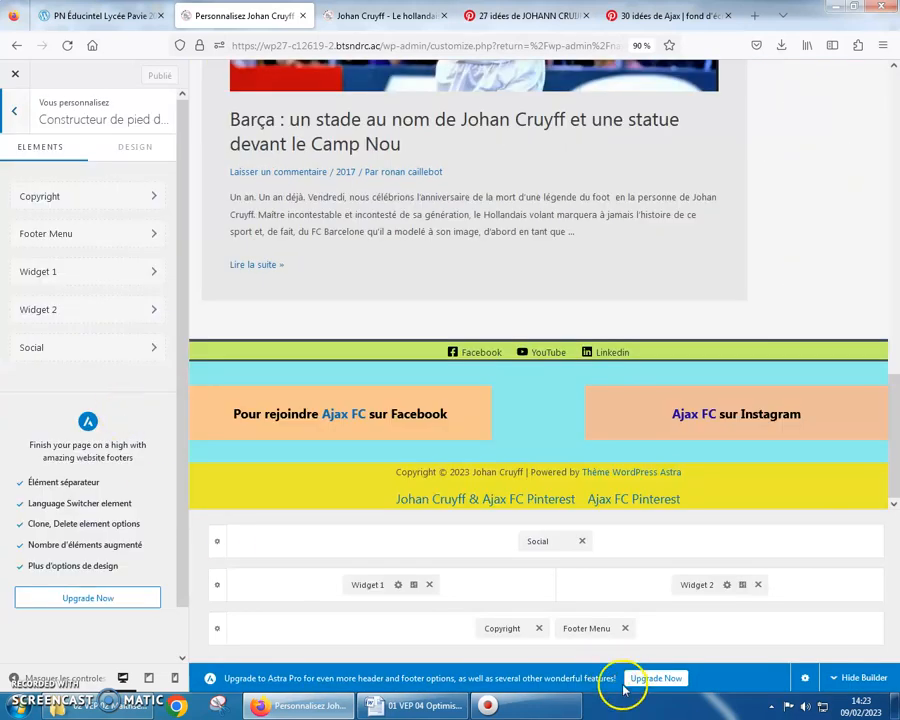
left_click_drag(578, 629, 506, 631)
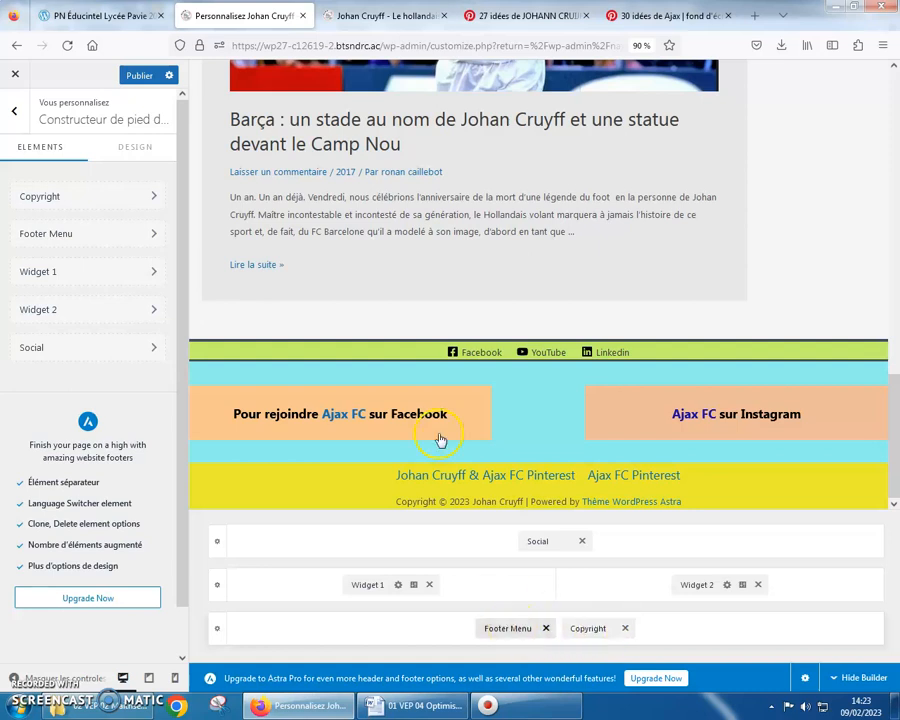
left_click(139, 75)
left_click(360, 17)
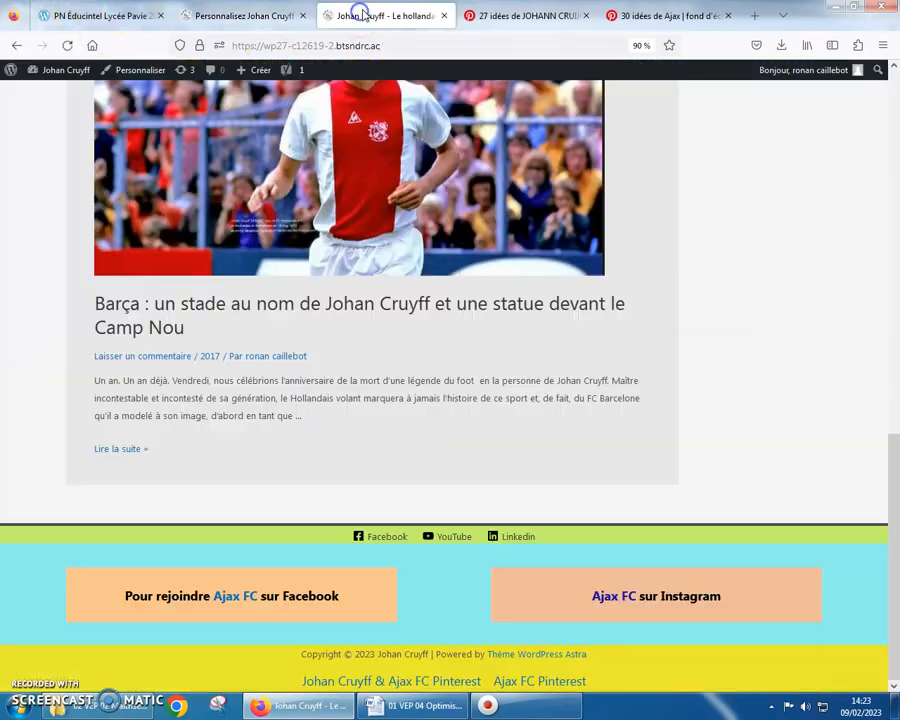
left_click(67, 46)
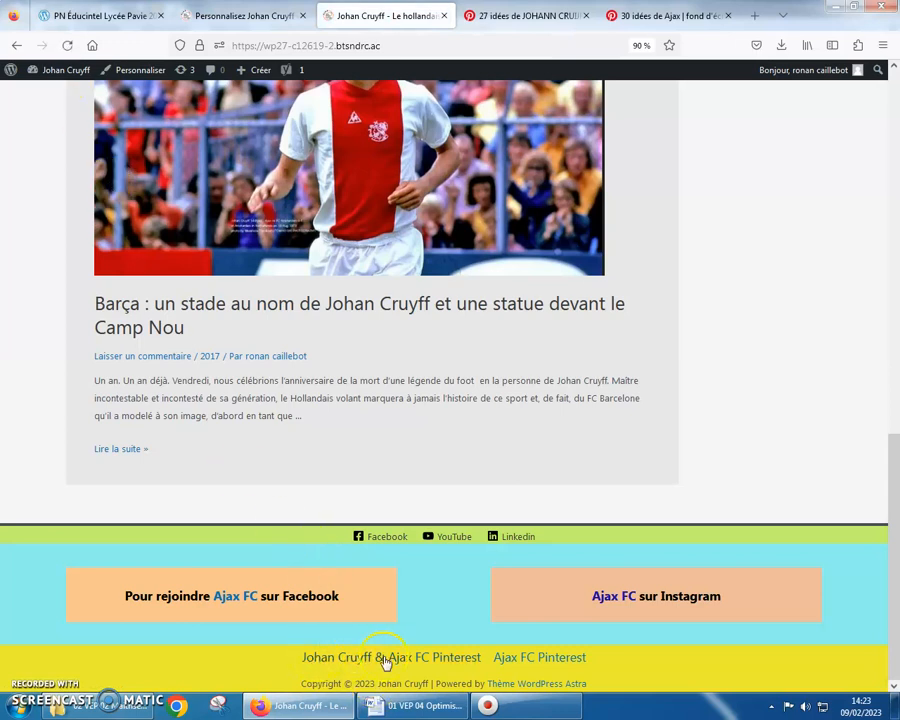
- Set the font size in the Footer Menu's design settings to 20 px and publish
left_click(249, 15)
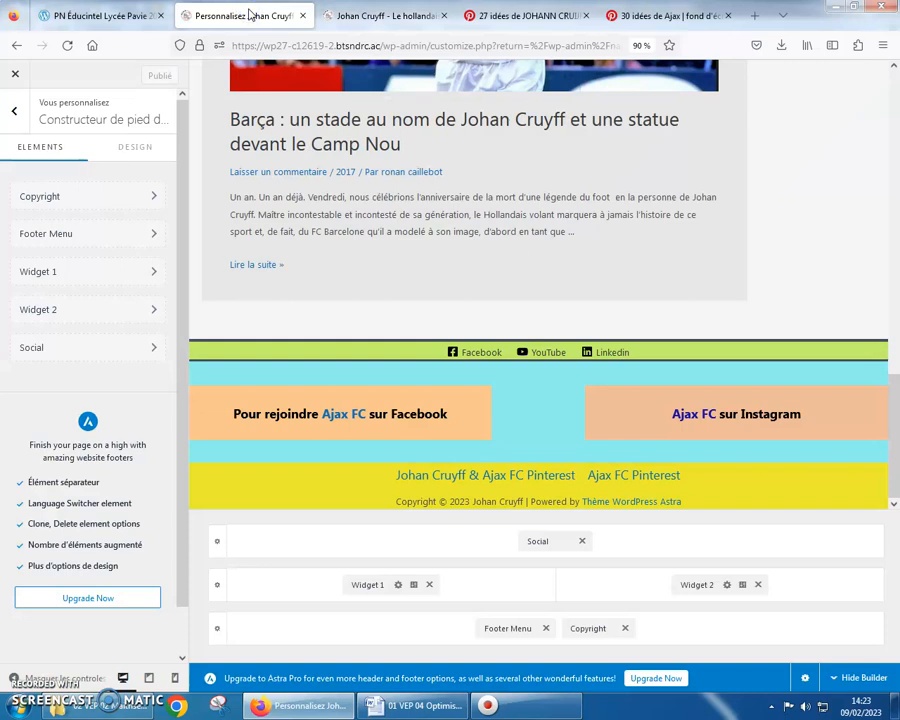
left_click(512, 630)
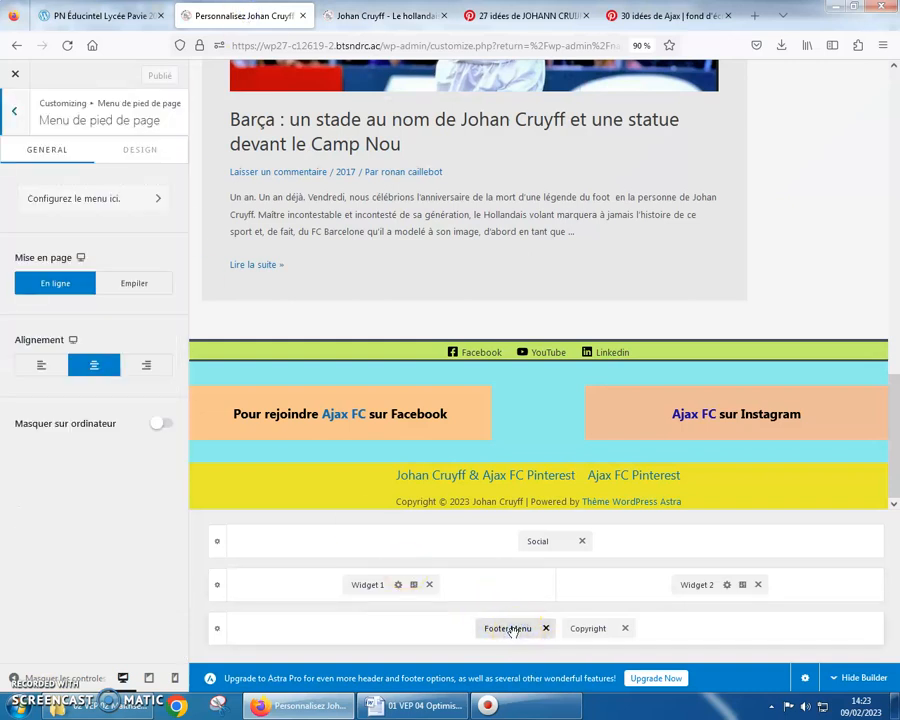
left_click(130, 149)
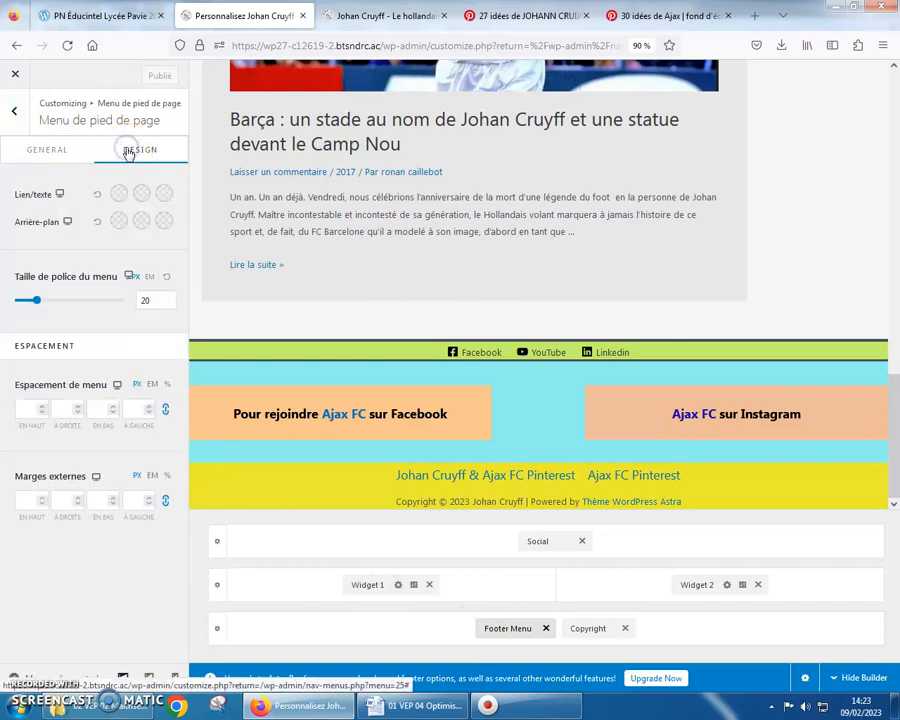
mouse_move(36, 301)
left_mouse_down()
mouse_move(54, 304)
mouse_move(36, 301)
left_mouse_up()
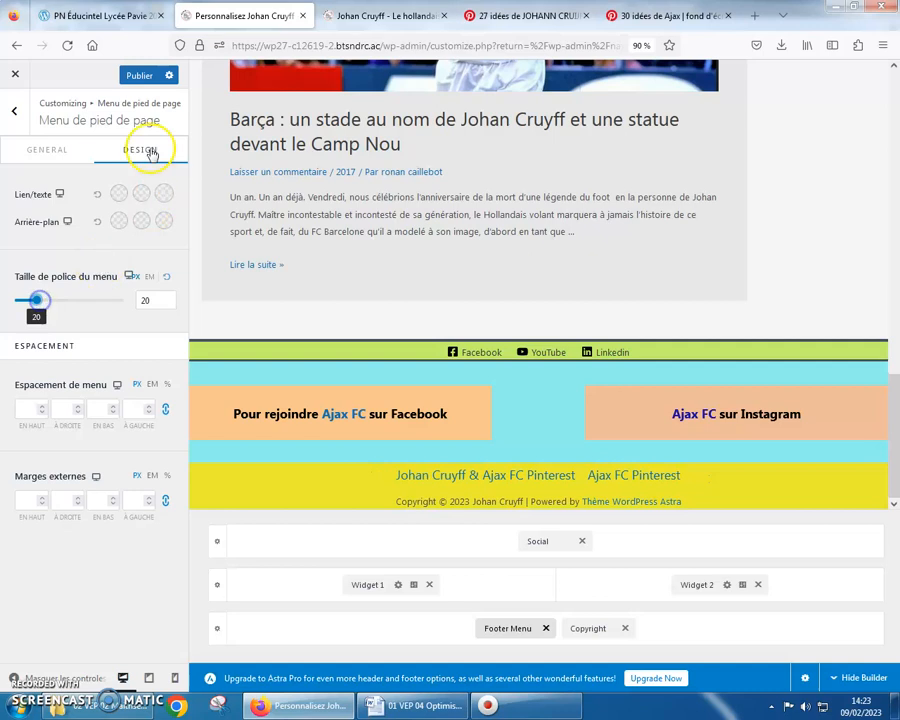
left_click(138, 80)
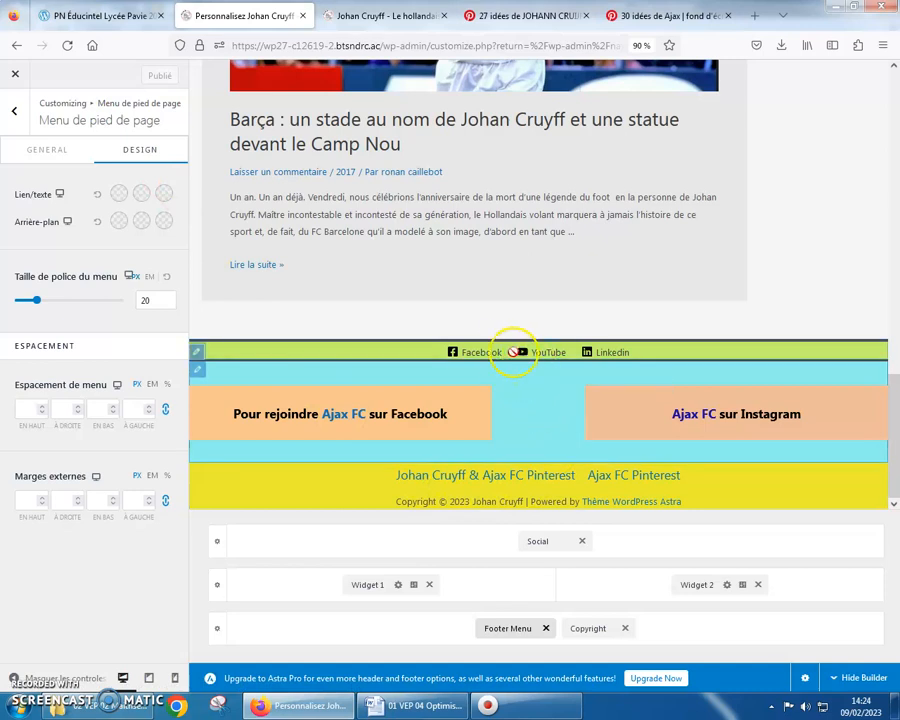
left_click_drag(500, 352, 474, 353)
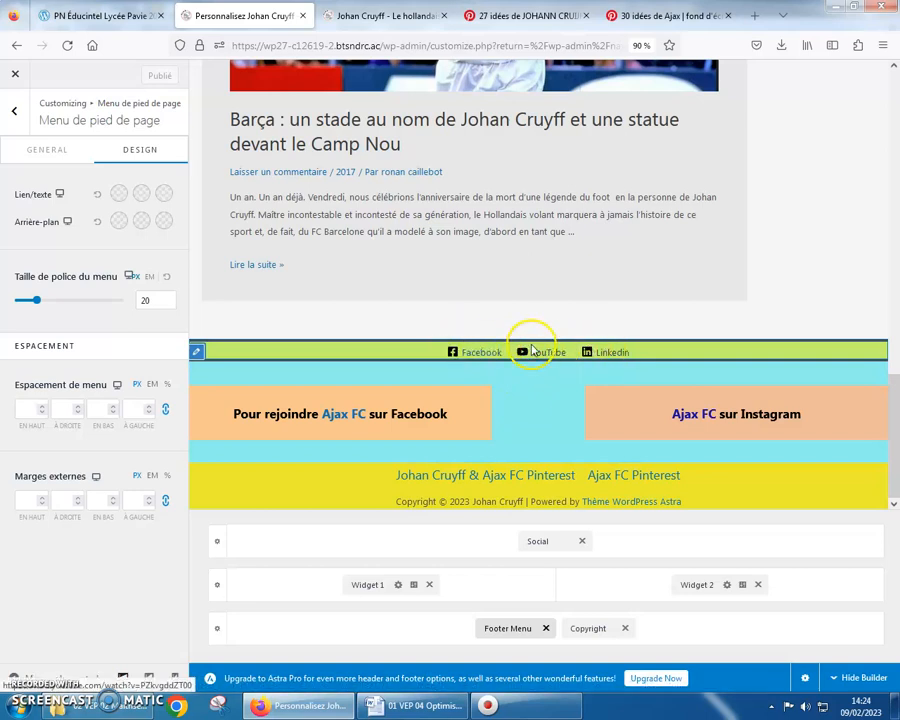